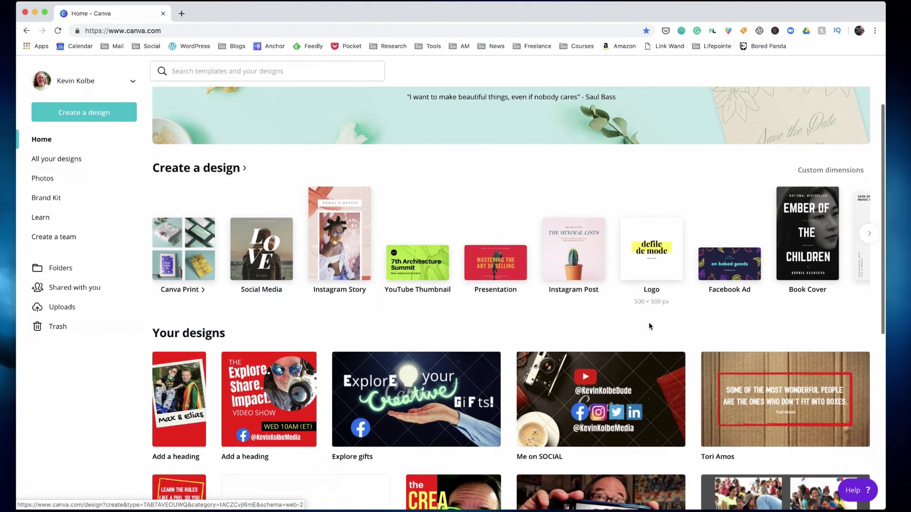
Open the existing "Me on SOCIAL" design from the recent designs on the home page.
scroll(650, 326, "up", 2)
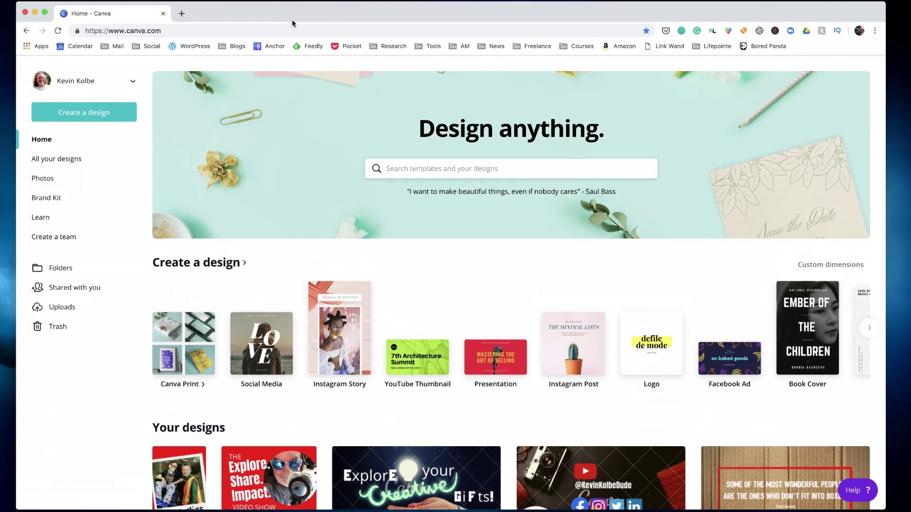
scroll(660, 364, "down", 4)
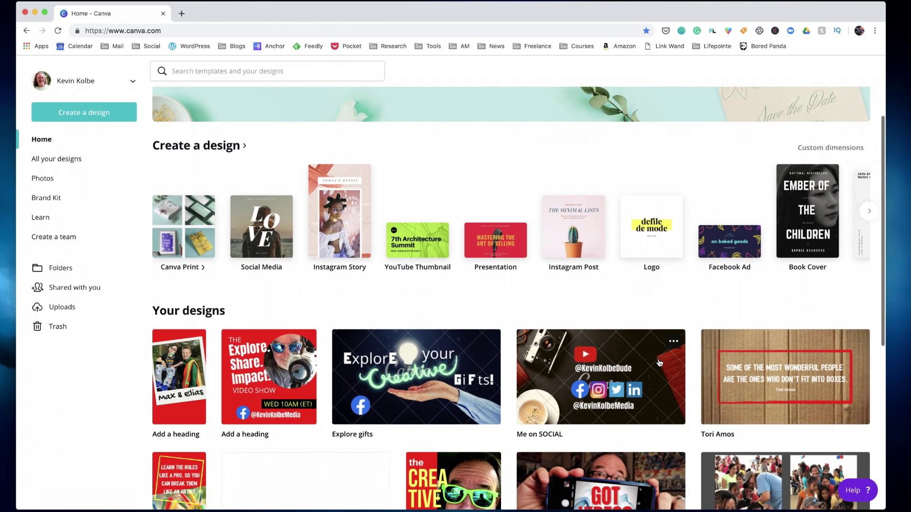
scroll(658, 360, "up", 4)
scroll(659, 360, "down", 1)
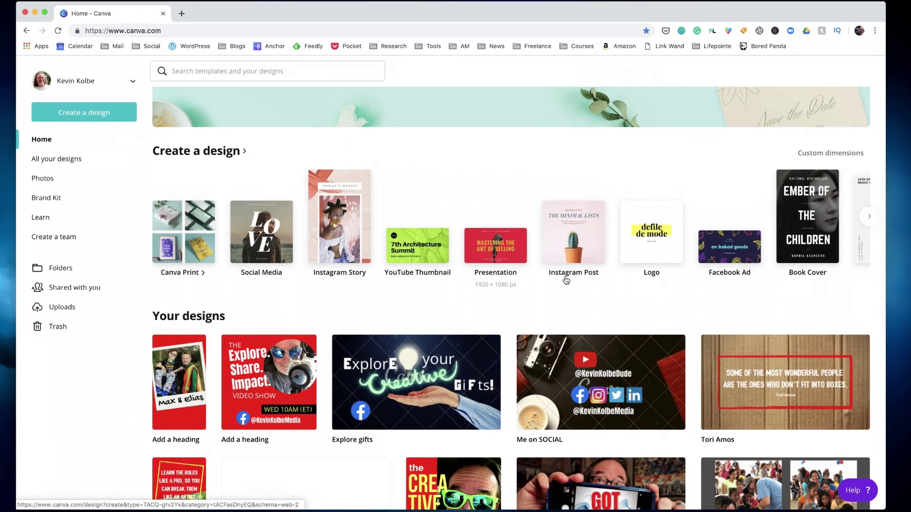
scroll(645, 369, "down", 1)
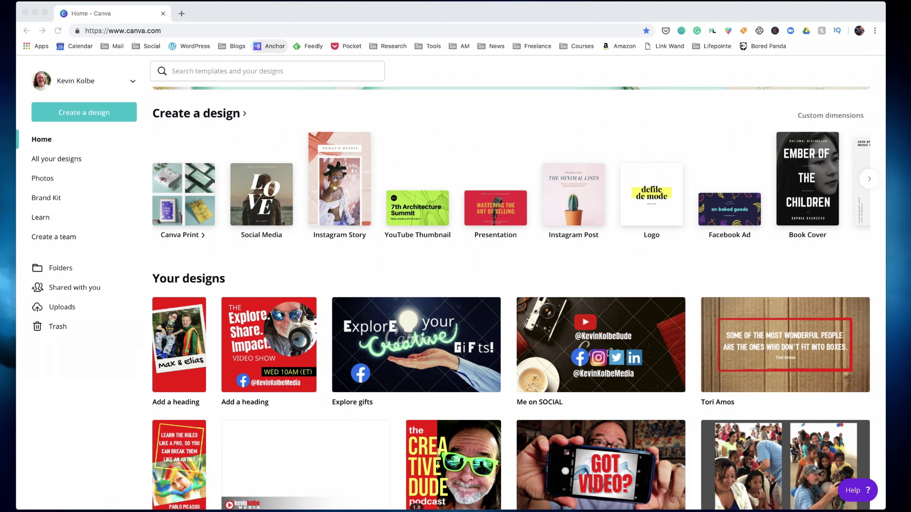
left_click(620, 340)
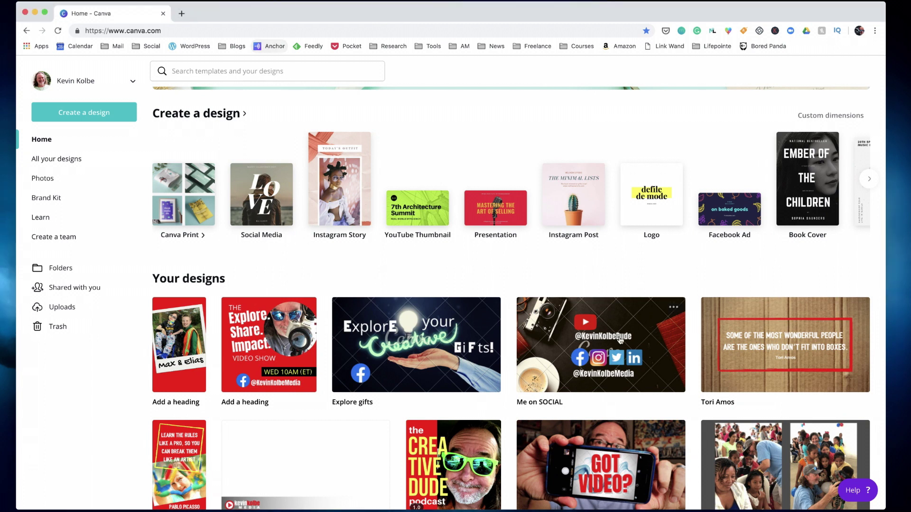
left_click(620, 340)
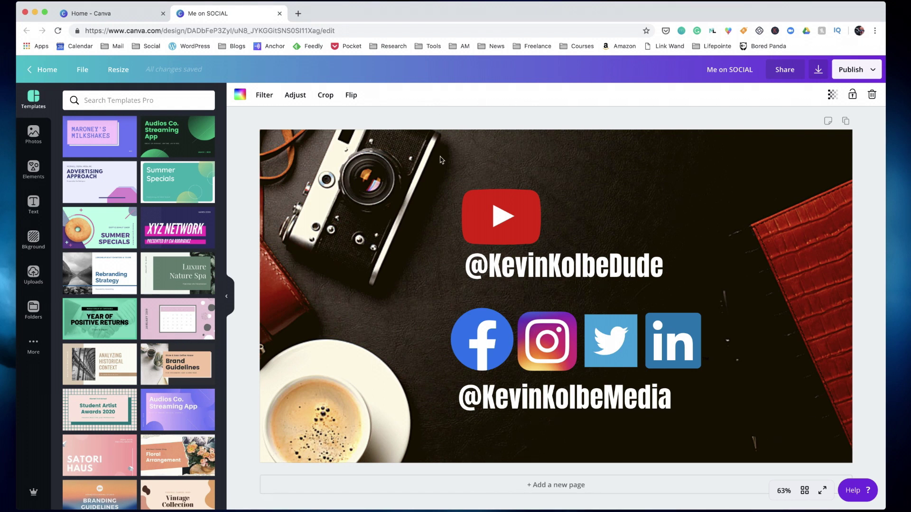
Inspect the YouTube logo, the handle text beneath it and the background photo as separate design elements.
left_click(516, 212)
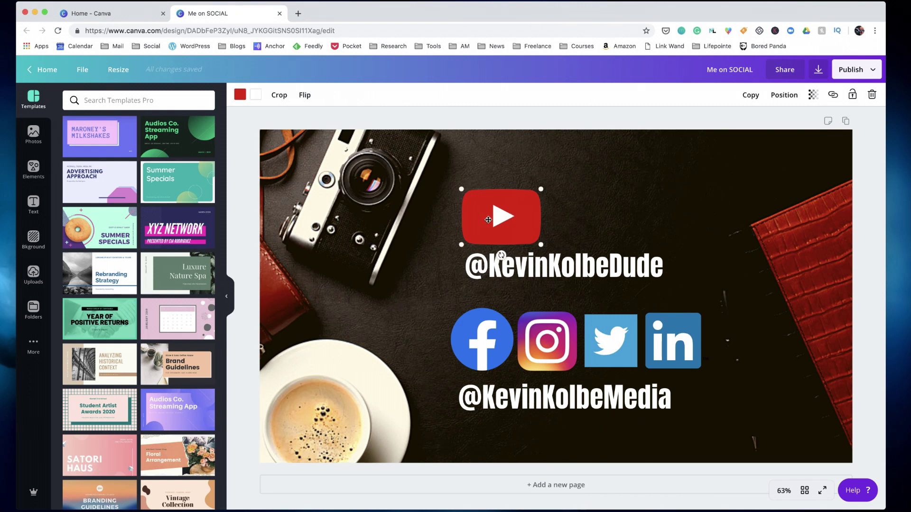
left_click(519, 268)
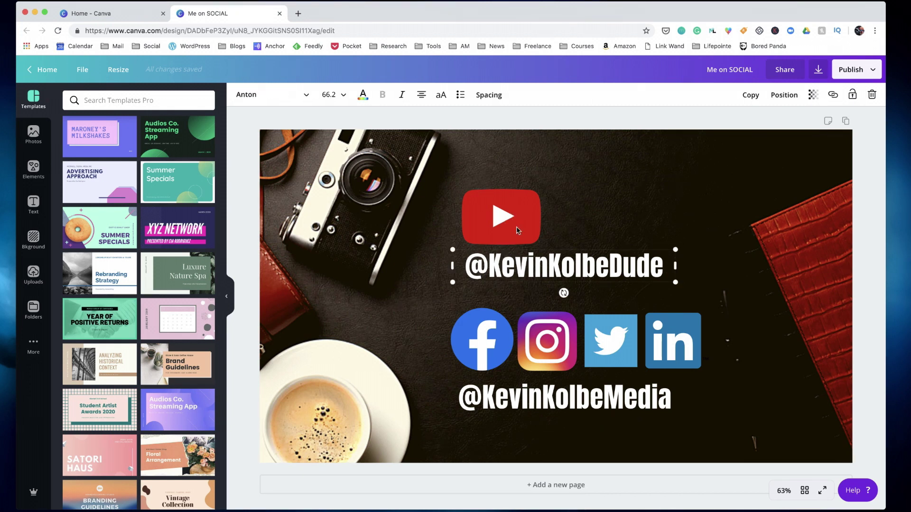
left_click(518, 228)
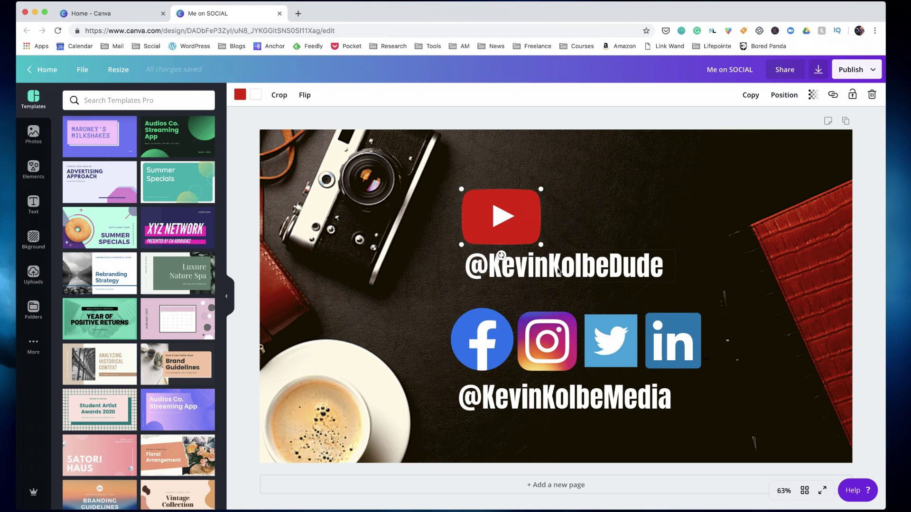
left_click(379, 218)
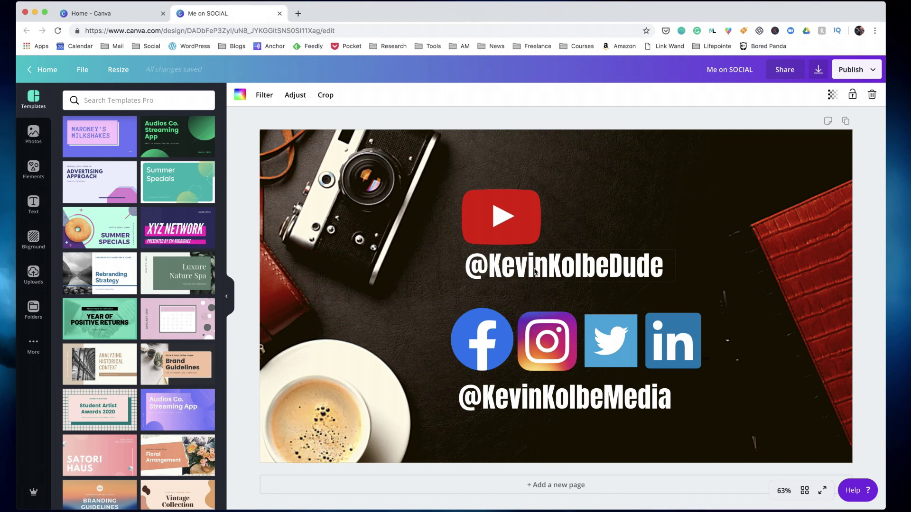
left_click(528, 234)
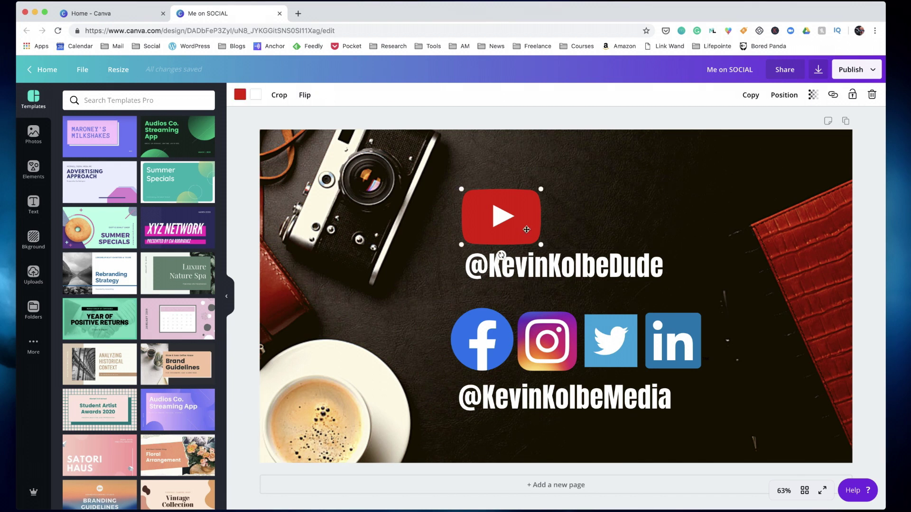
left_click(538, 273)
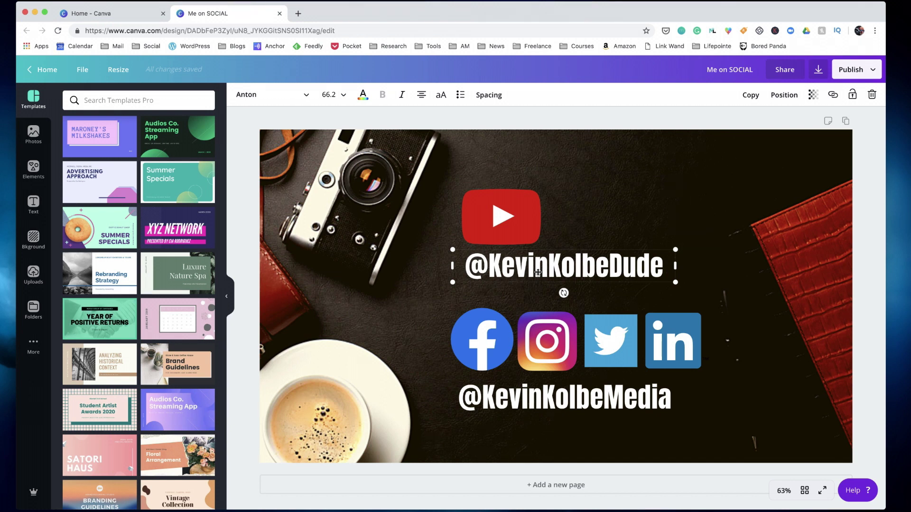
Inspect the Facebook, Instagram, Twitter and LinkedIn icons and the handle text below them as separate elements.
left_click(488, 349)
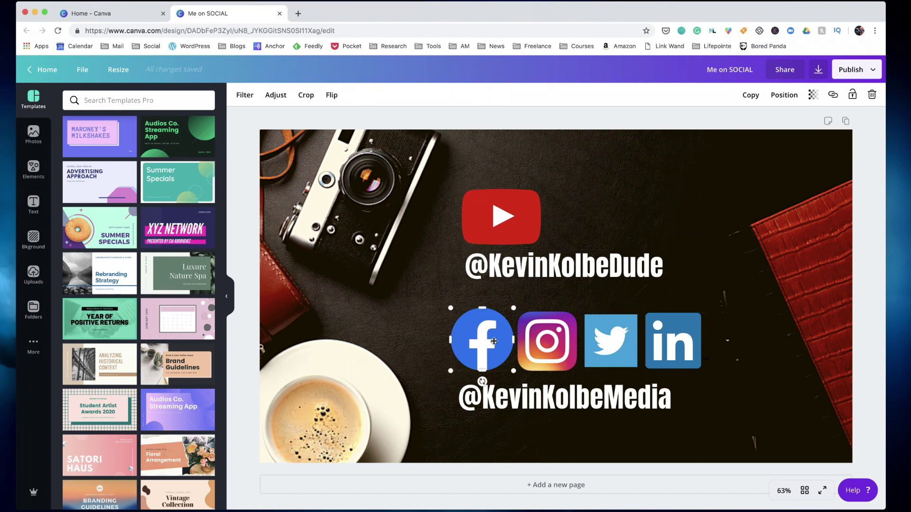
left_click(548, 338)
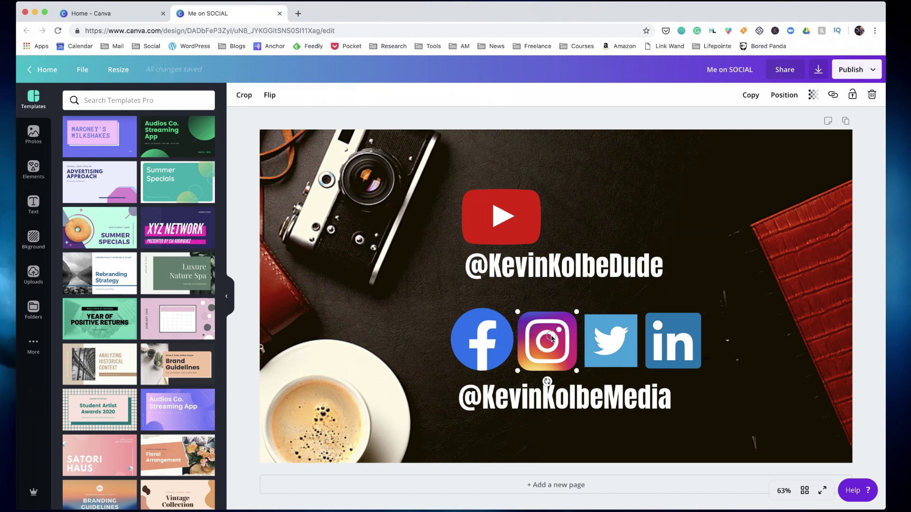
left_click(614, 343)
left_click(672, 341)
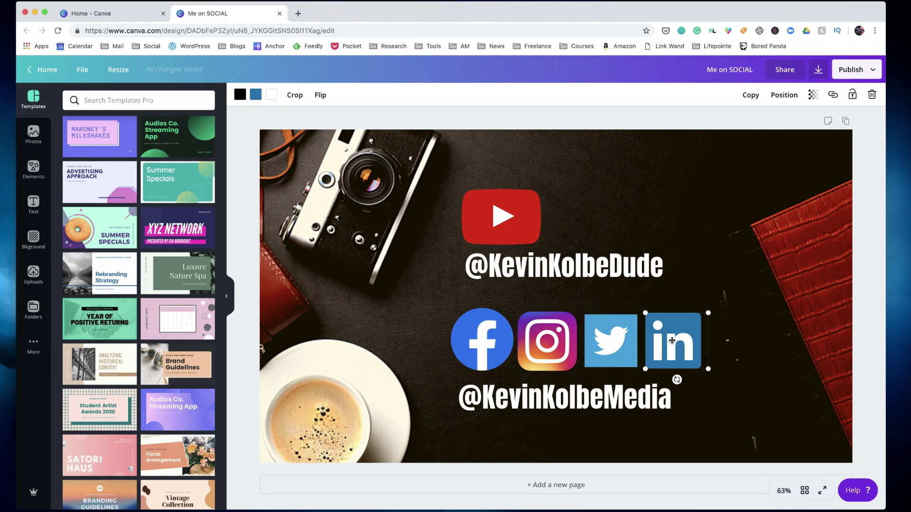
left_click(614, 404)
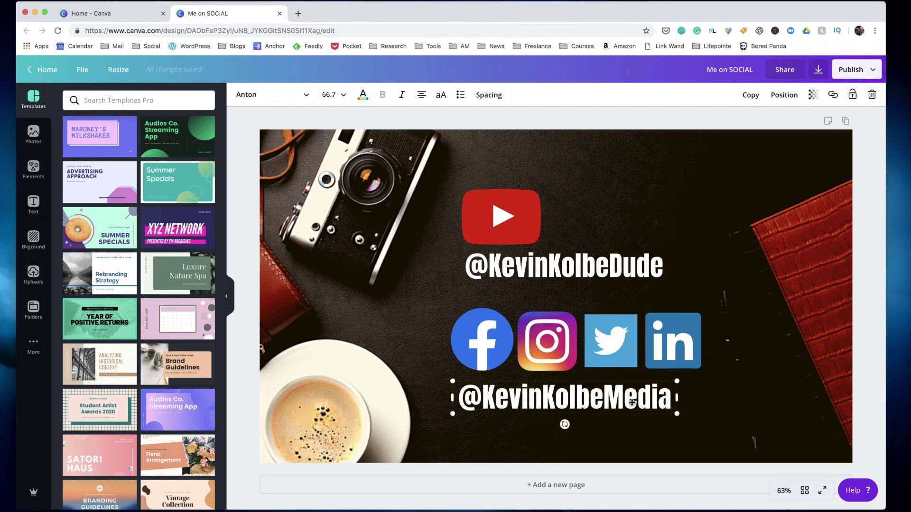
left_click(666, 341)
left_click(609, 343)
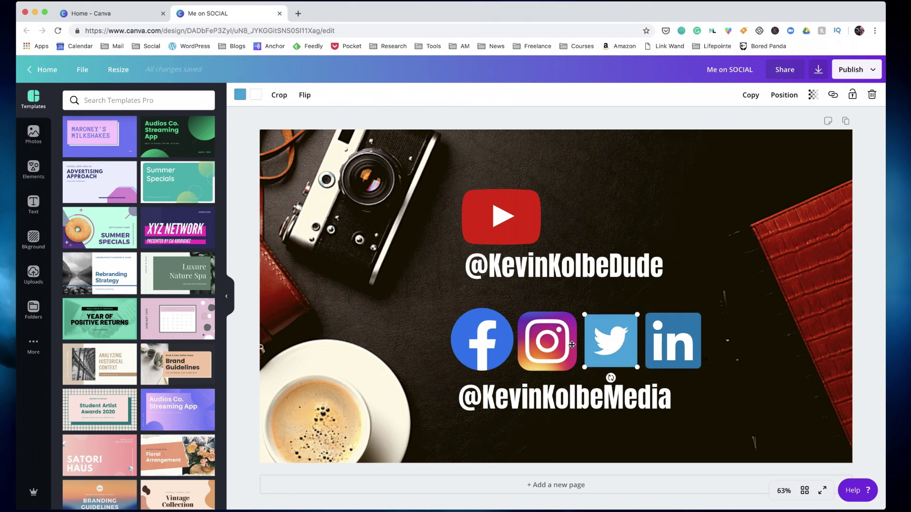
left_click(620, 264)
left_click(616, 229)
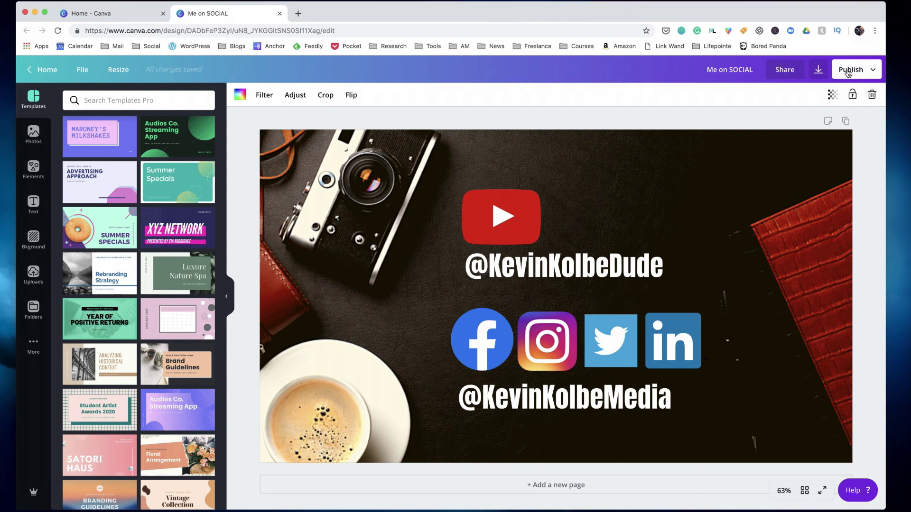
Review the design's download options, including file type and size, and close them without downloading.
left_click(819, 75)
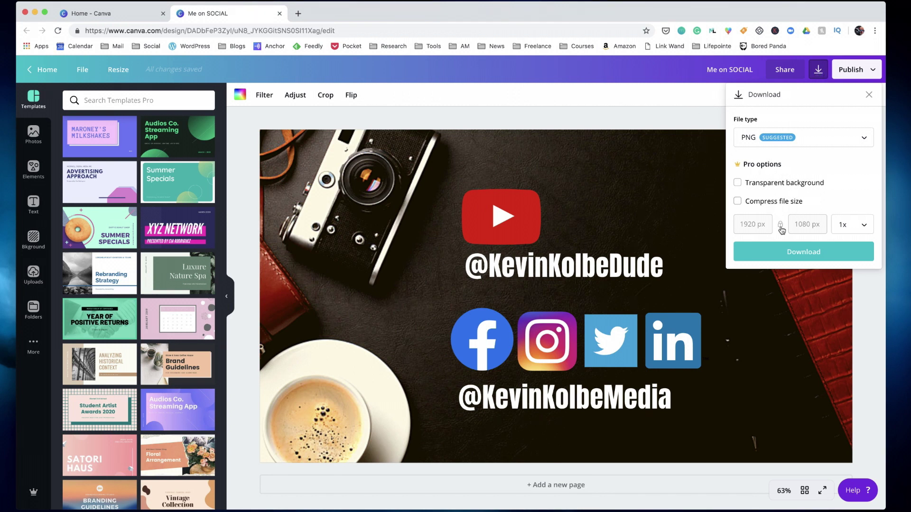
left_click(664, 107)
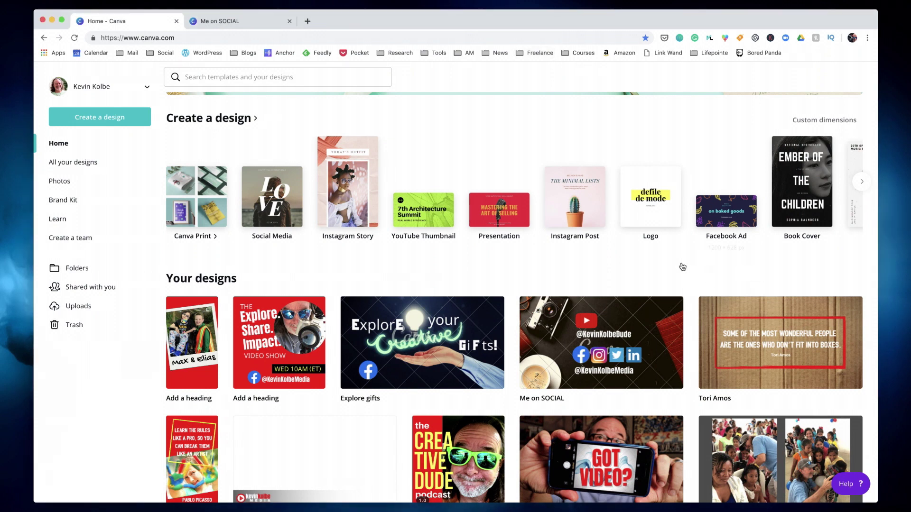
Reopen the "Me on SOCIAL" design, browse its publishing options and choose to publish it as an animation.
left_click(613, 364)
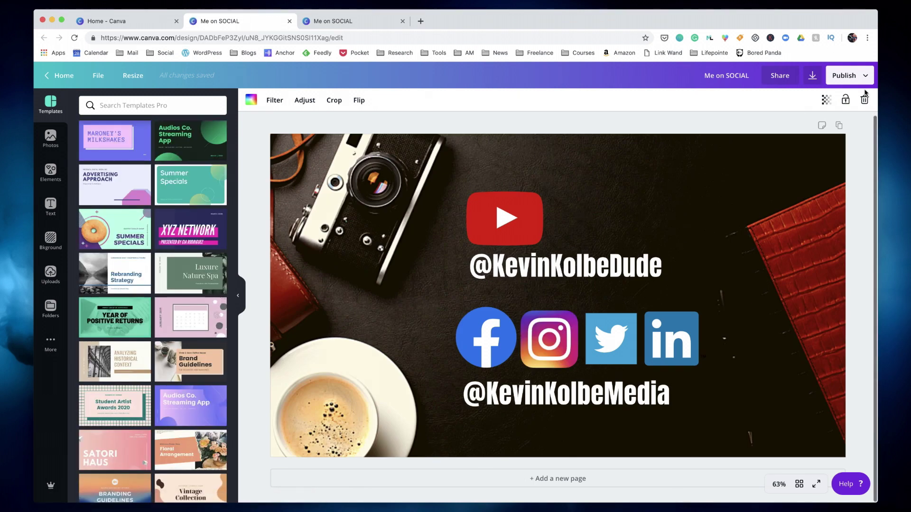
left_click(864, 76)
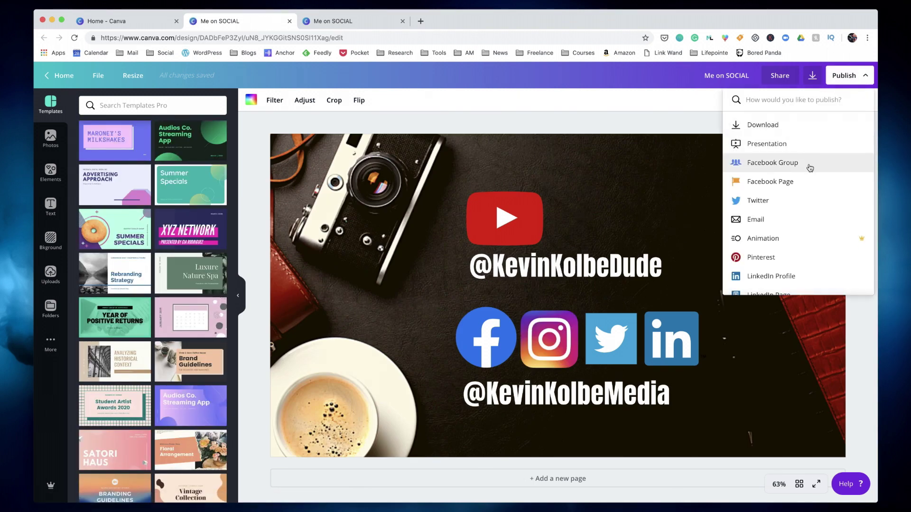
scroll(811, 168, "down", 5)
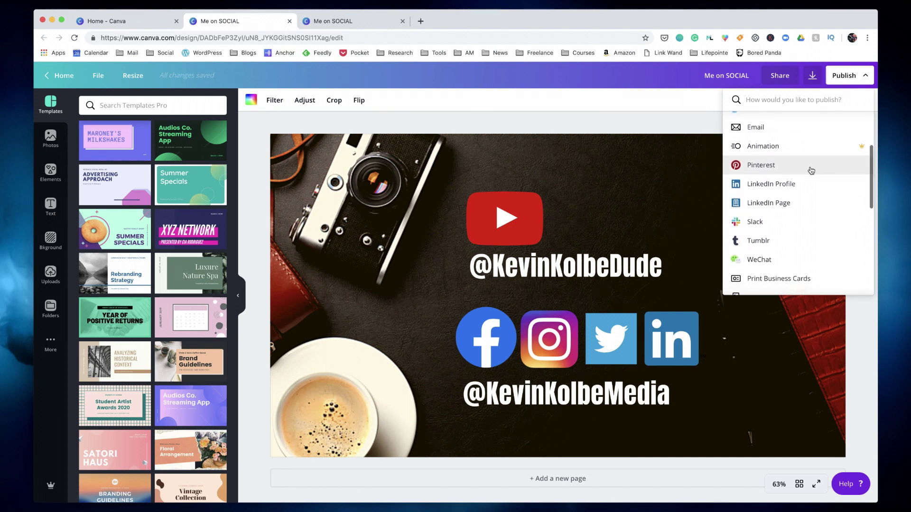
scroll(811, 170, "down", 4)
scroll(812, 171, "up", 2)
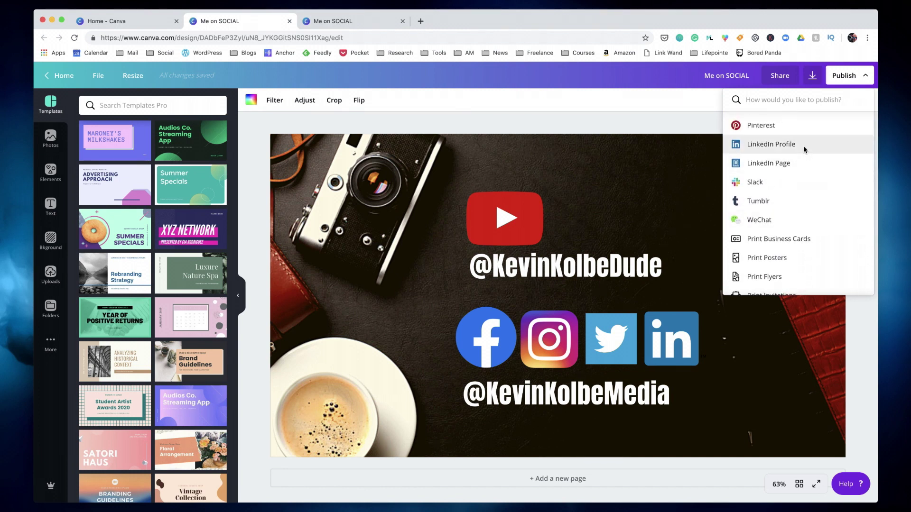
scroll(805, 149, "up", 4)
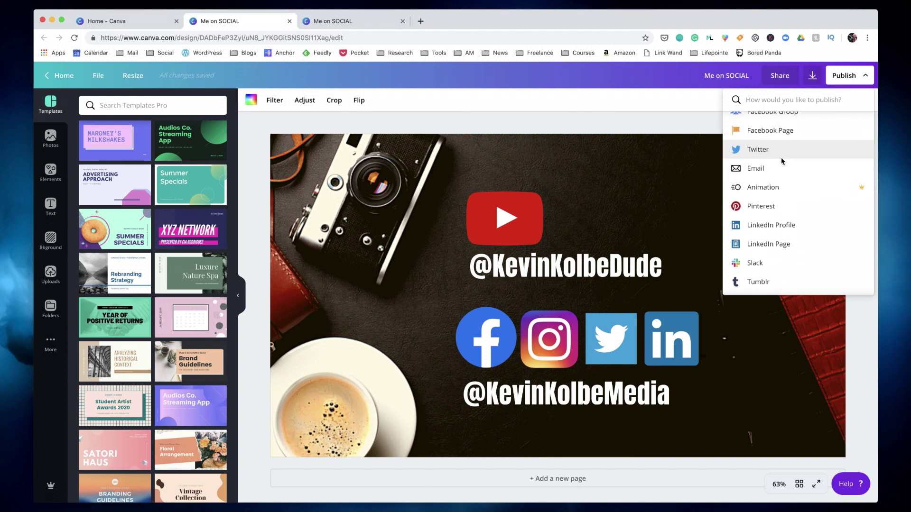
scroll(785, 153, "up", 1)
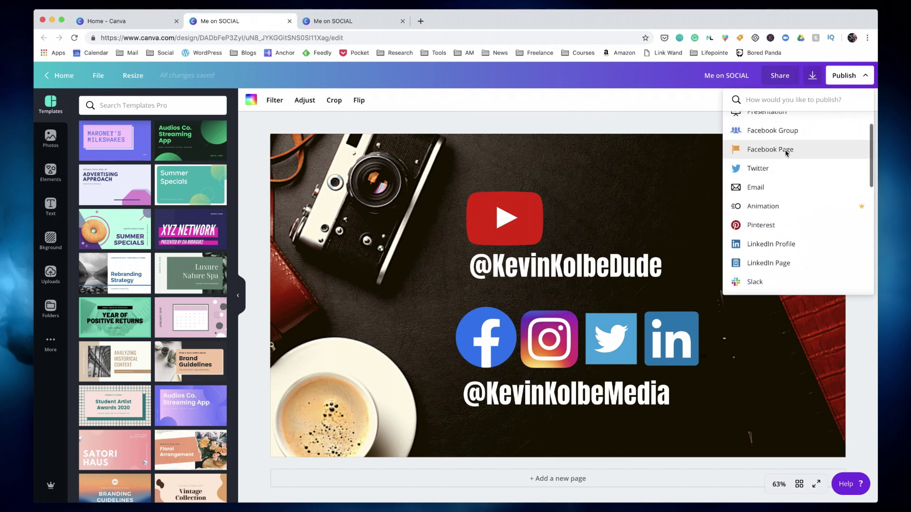
left_click(775, 209)
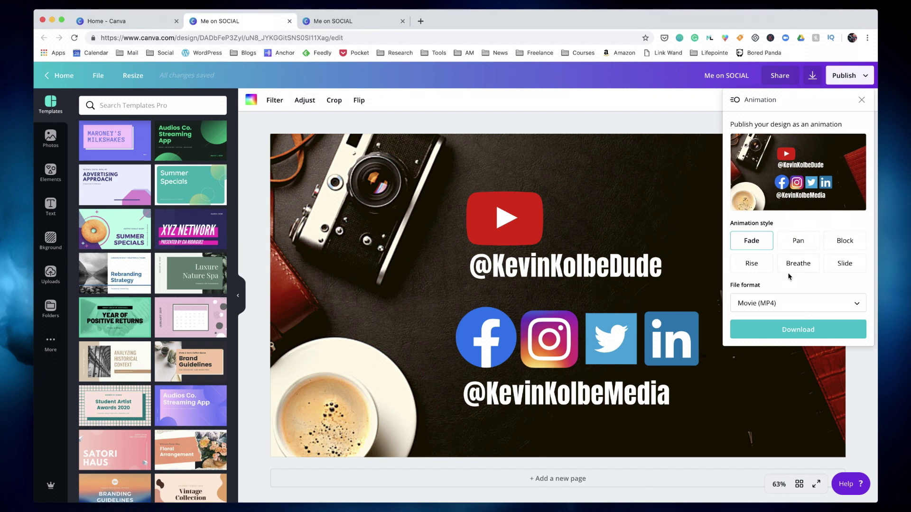
Preview the Pan, Block, Rise, Breathe and Slide animation styles on the design.
left_click(799, 242)
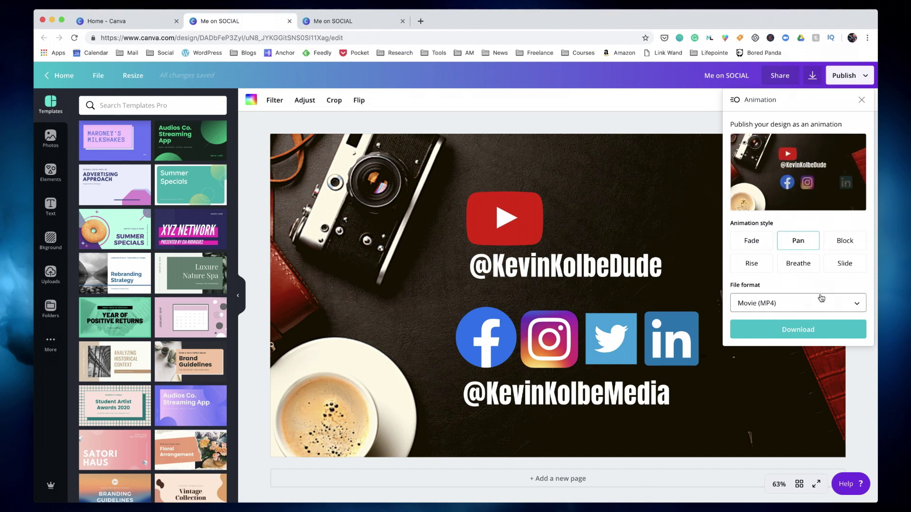
left_click(842, 246)
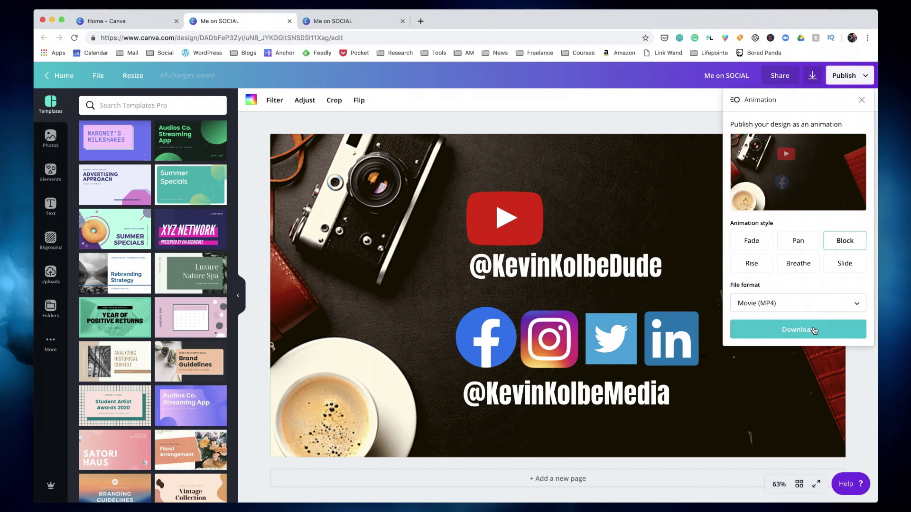
left_click(753, 265)
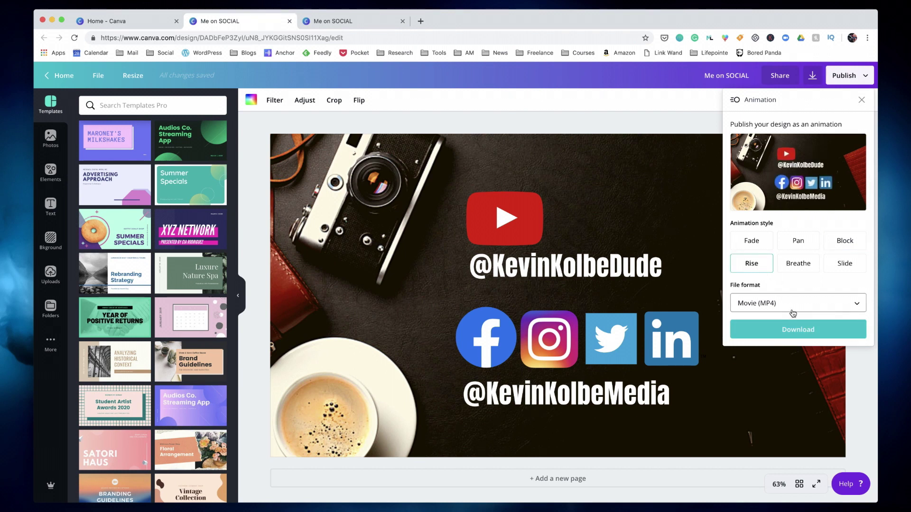
left_click(801, 269)
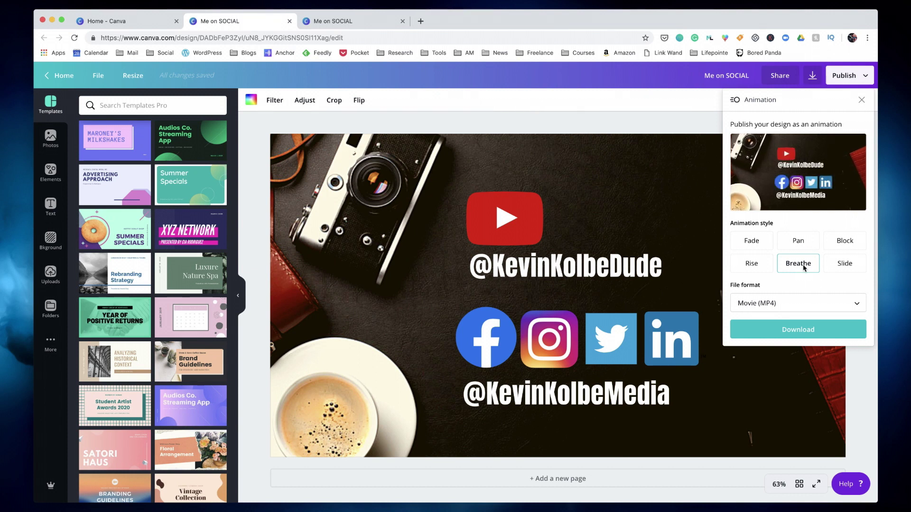
left_click(845, 268)
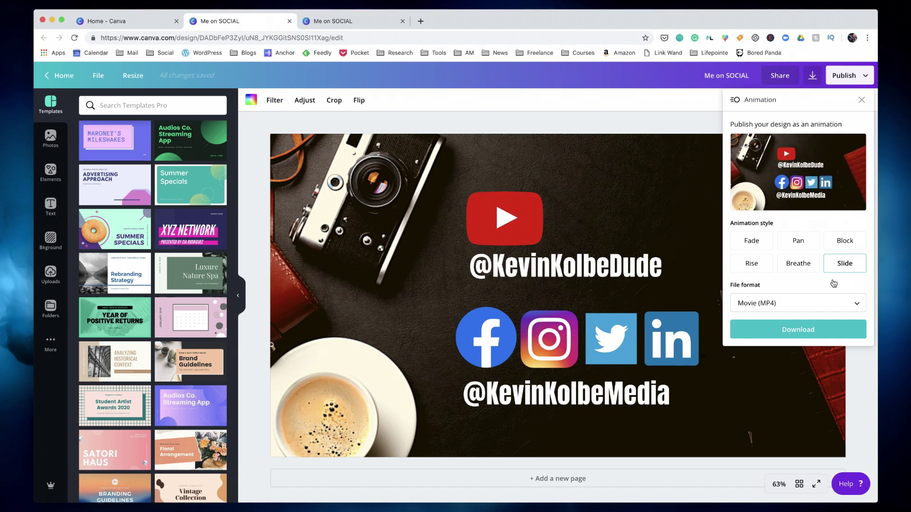
Check the available animation file formats, keep Movie (MP4), and set the animation style to Rise.
left_click(857, 304)
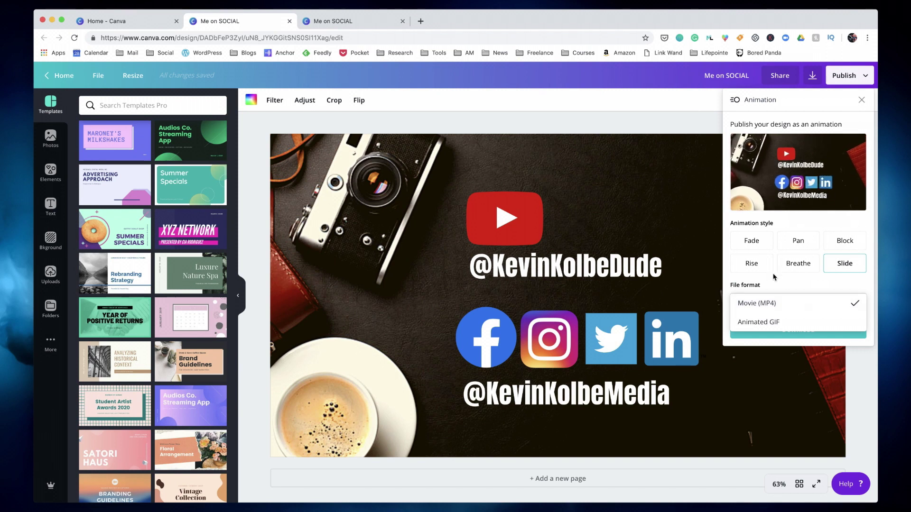
left_click(752, 265)
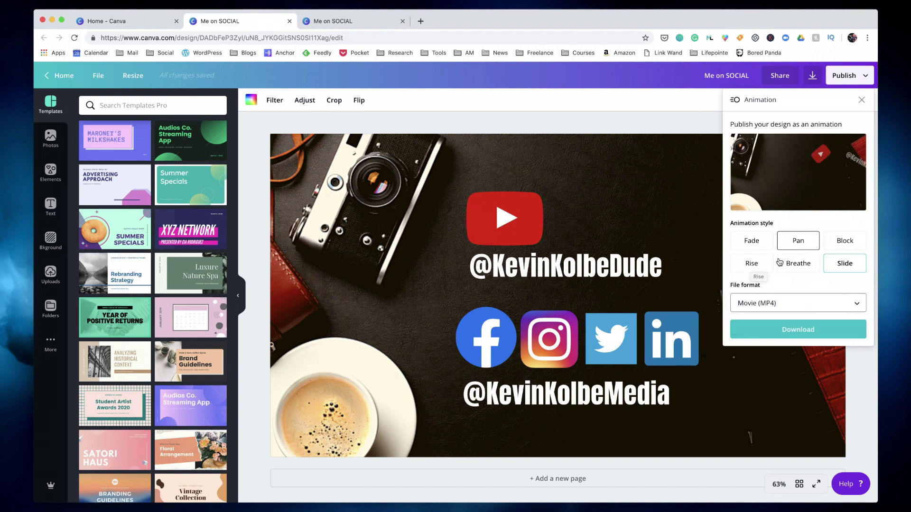
left_click(754, 265)
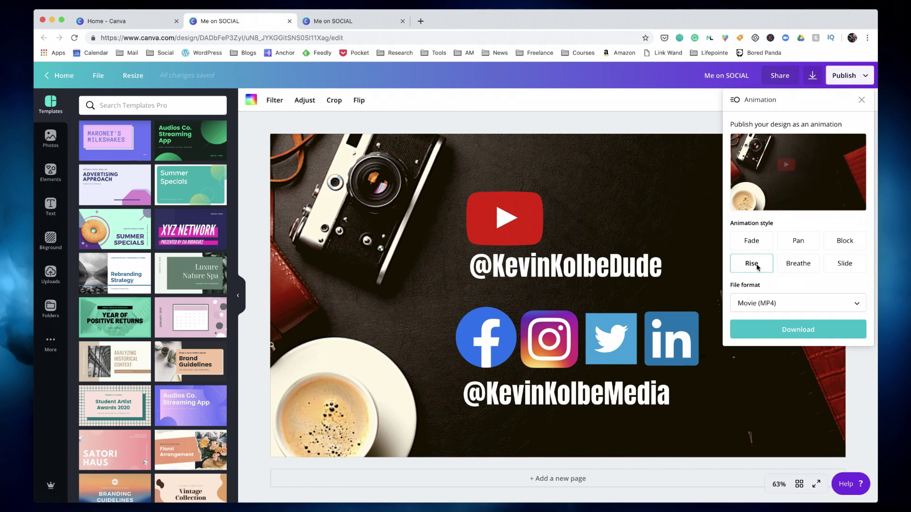
Leave the animation settings and open the "Explore. Share. Impact. Video Show" design from the existing designs.
left_click(540, 193)
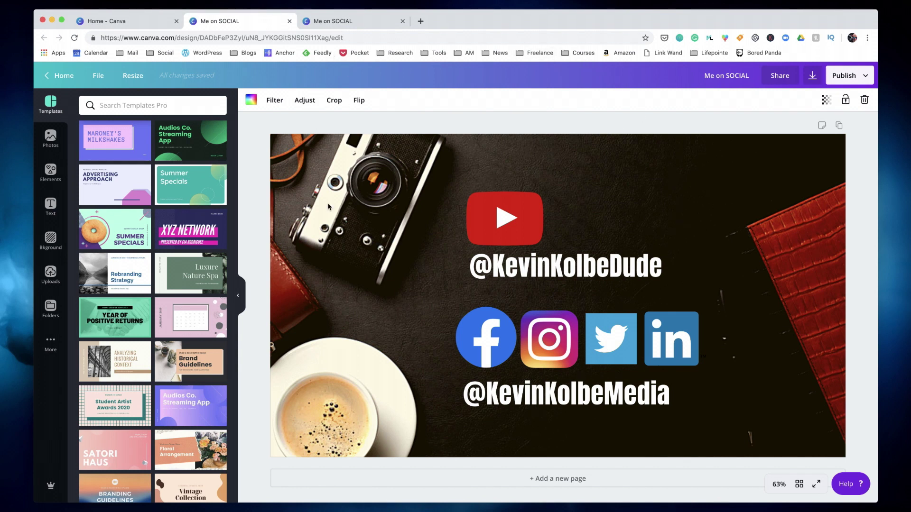
left_click(134, 22)
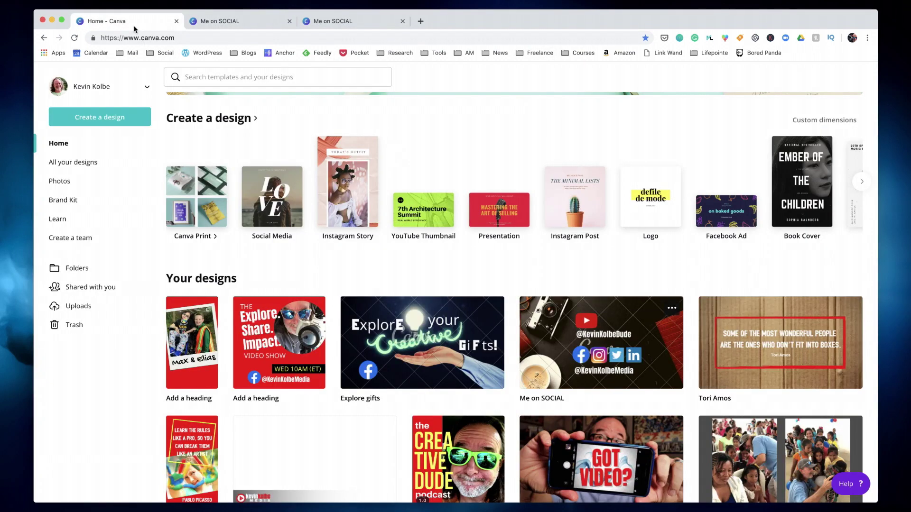
scroll(574, 281, "down", 3)
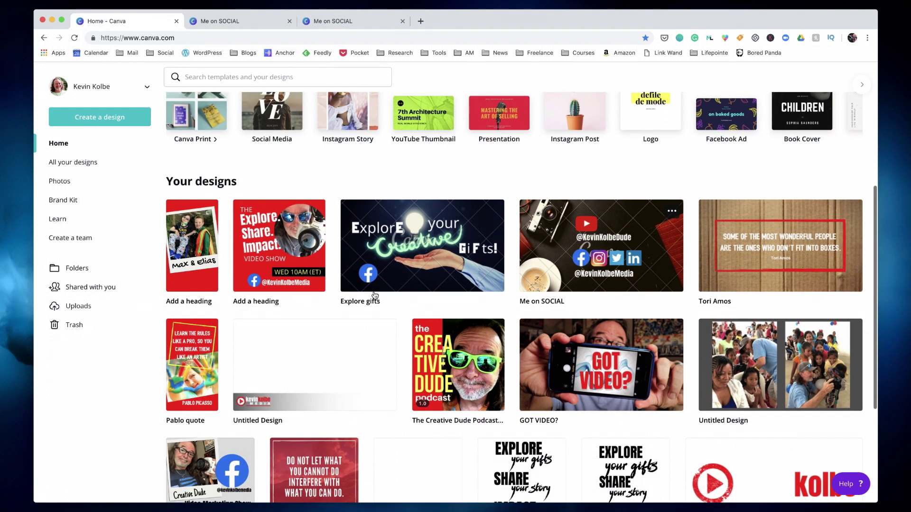
left_click(287, 253)
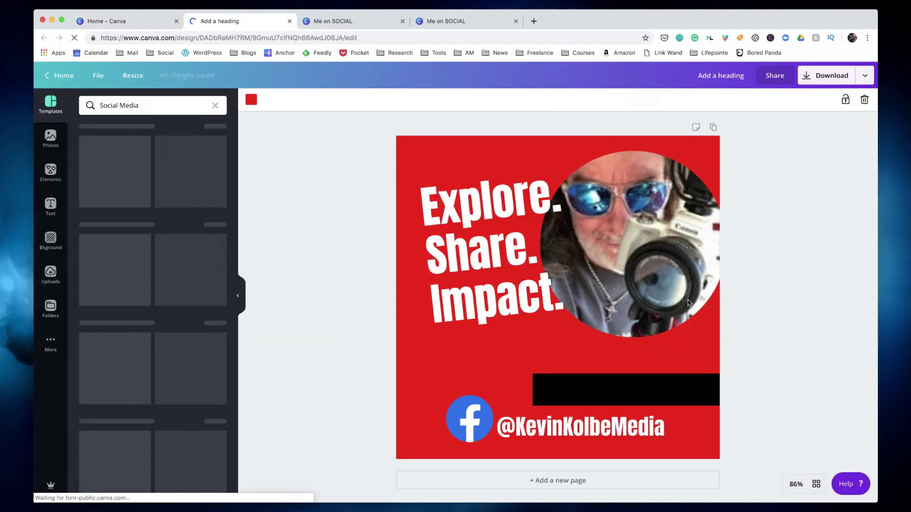
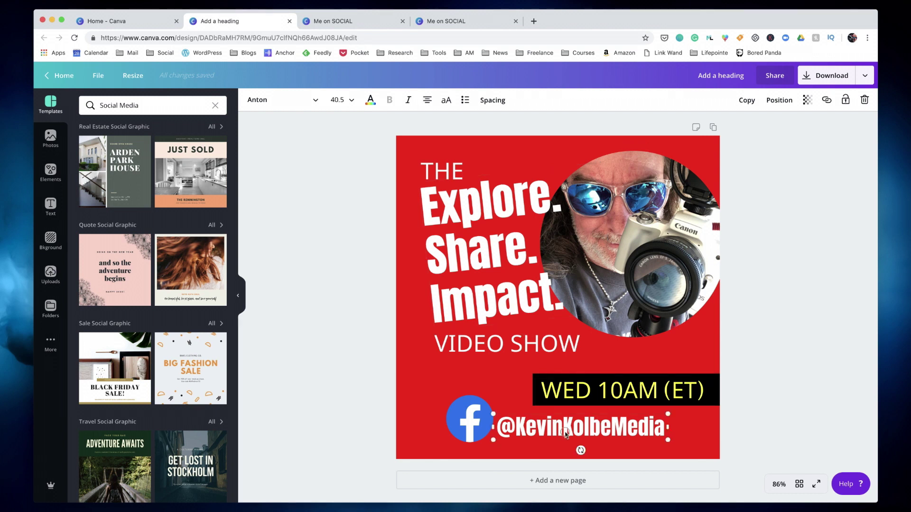
Send the "WED 10AM (ET)" text behind its black bar, bring it forward again and deselect it.
left_click(657, 400)
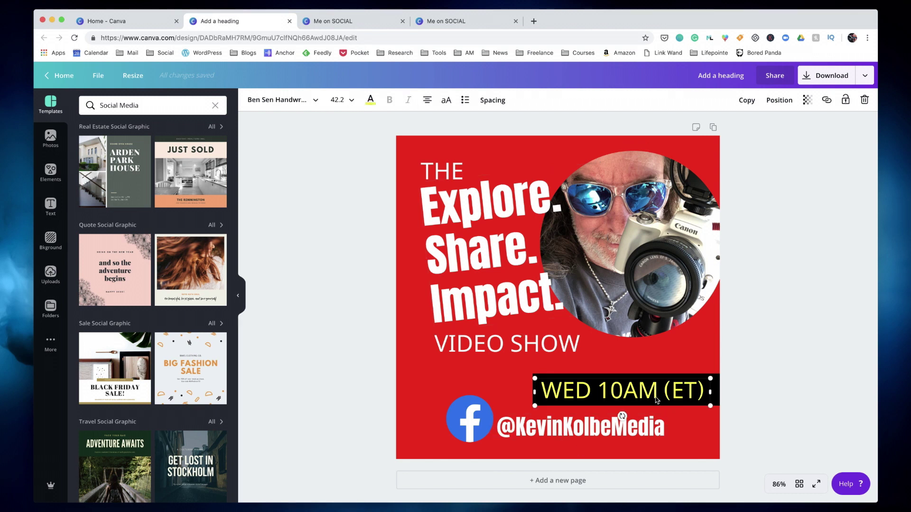
left_click(719, 391)
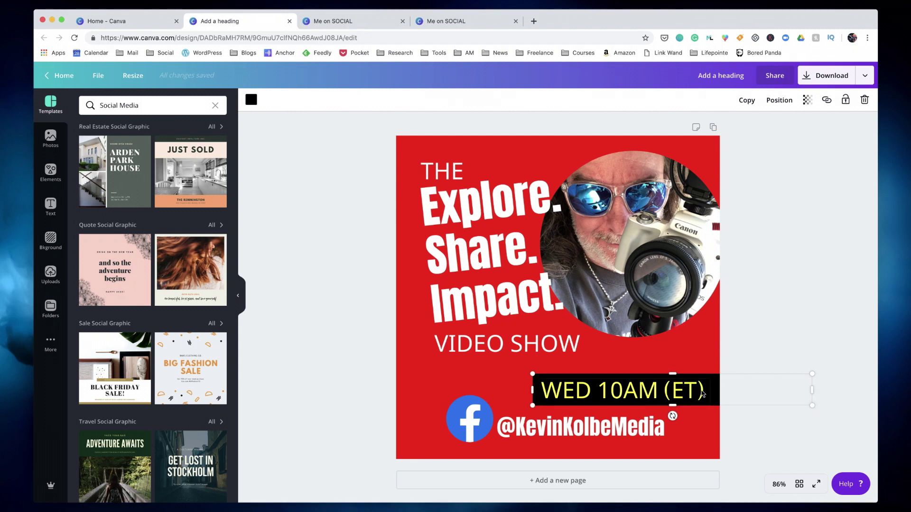
left_click(683, 394)
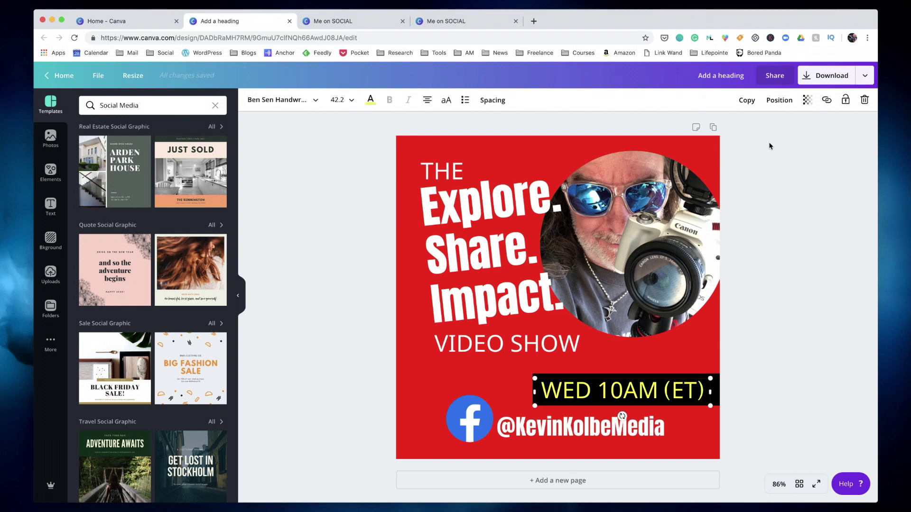
left_click(776, 101)
left_click(756, 129)
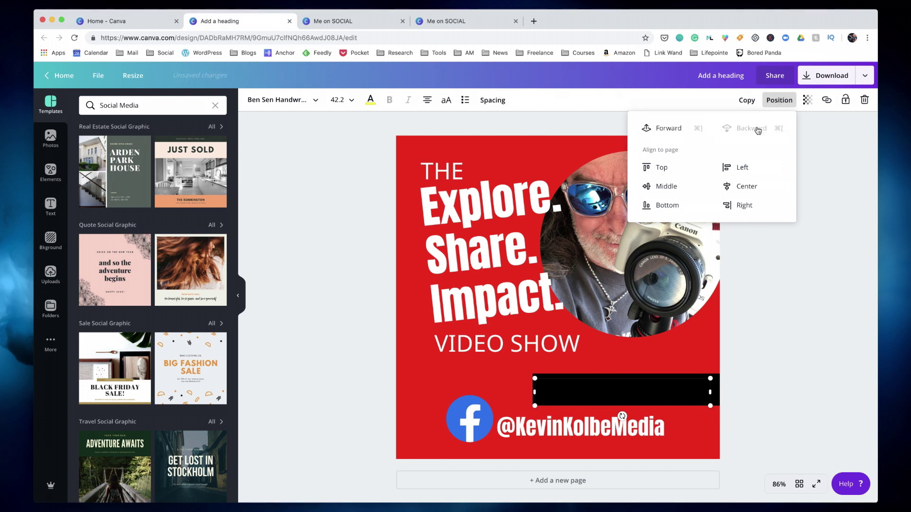
left_click(669, 134)
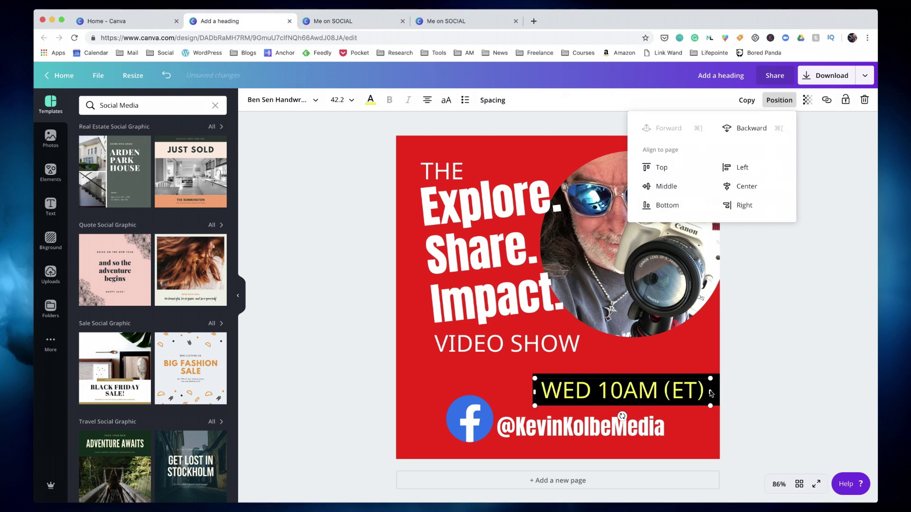
left_click(715, 335)
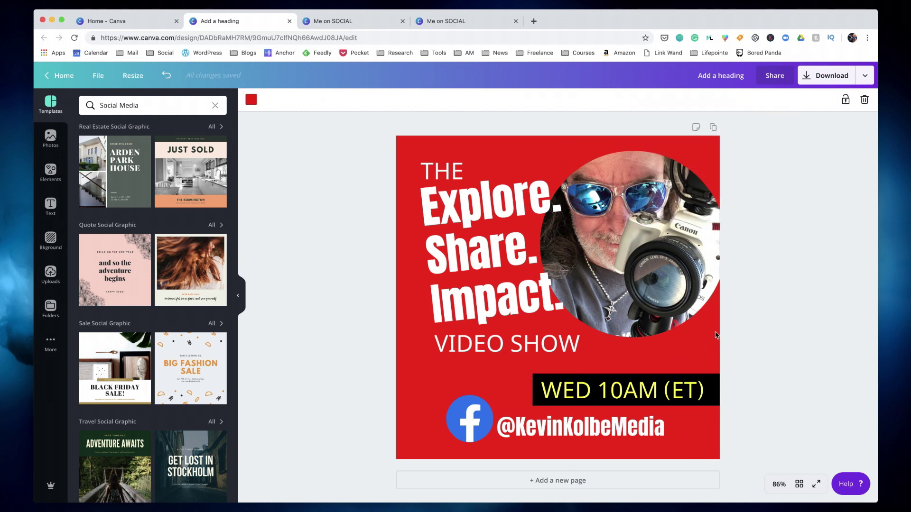
left_click(769, 336)
Review the design's sharing options and its available download file types, and close both without sharing or downloading.
left_click(776, 78)
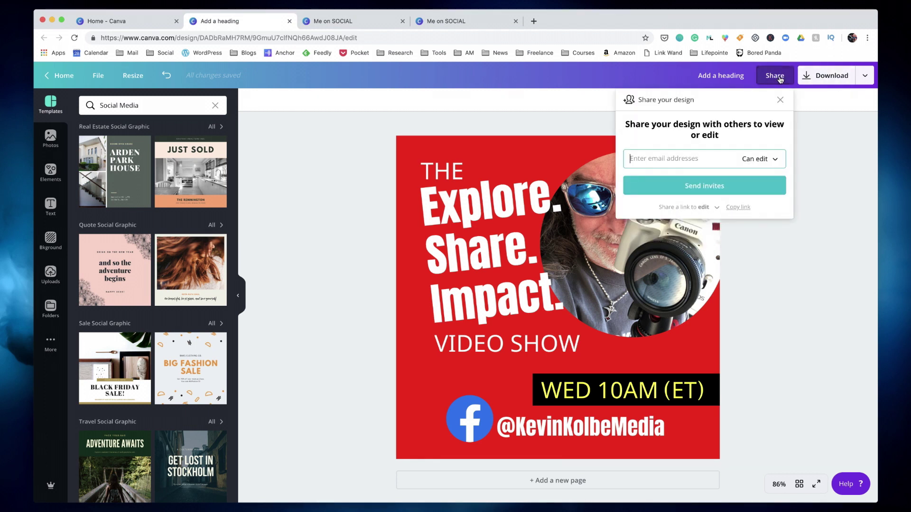
left_click(820, 156)
left_click(832, 80)
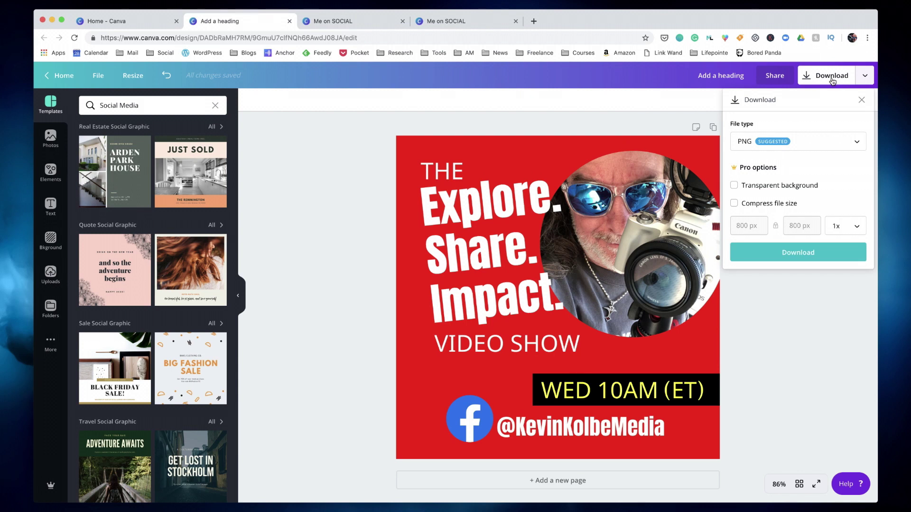
left_click(857, 143)
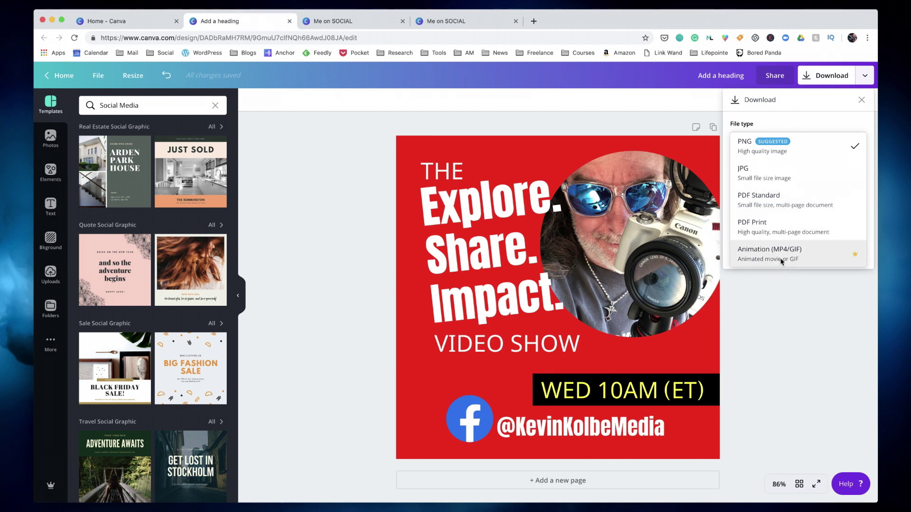
left_click(788, 327)
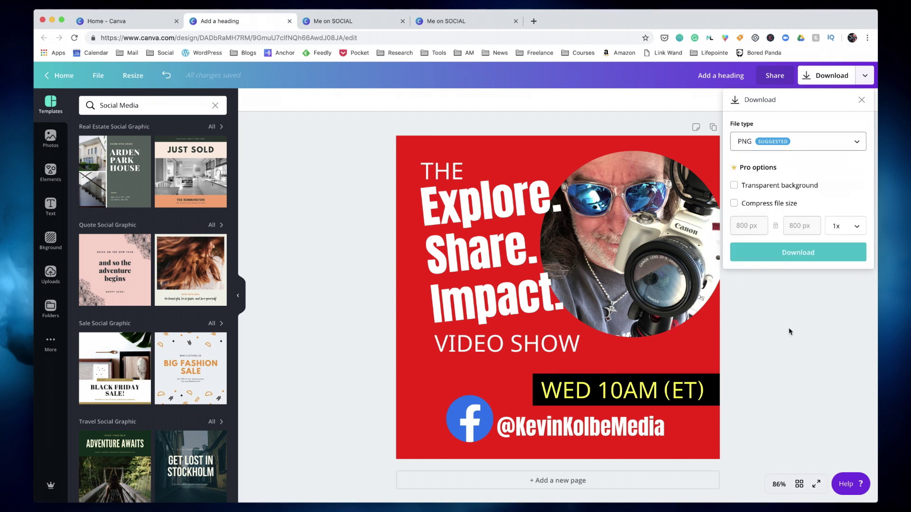
left_click(787, 326)
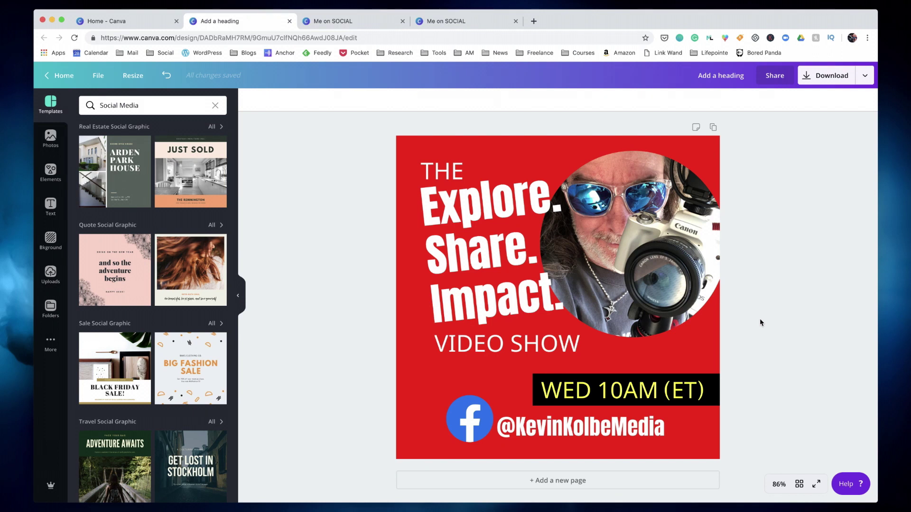
Browse the design's publishing destinations, examine the Animation settings, and close them without downloading.
left_click(862, 80)
left_click(828, 78)
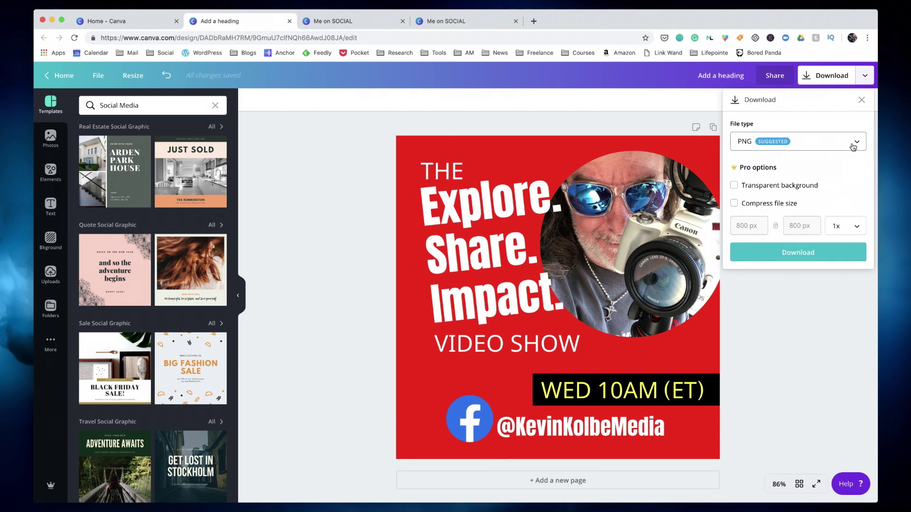
left_click(865, 75)
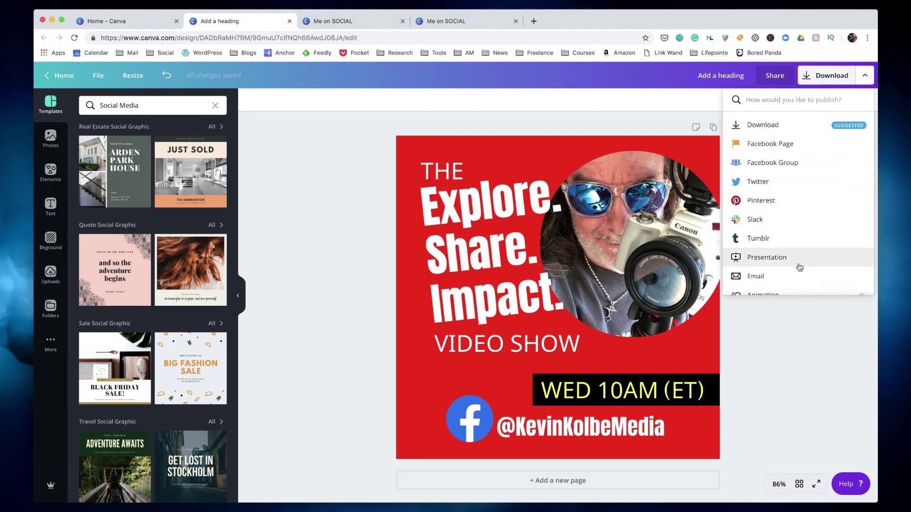
scroll(790, 221, "down", 2)
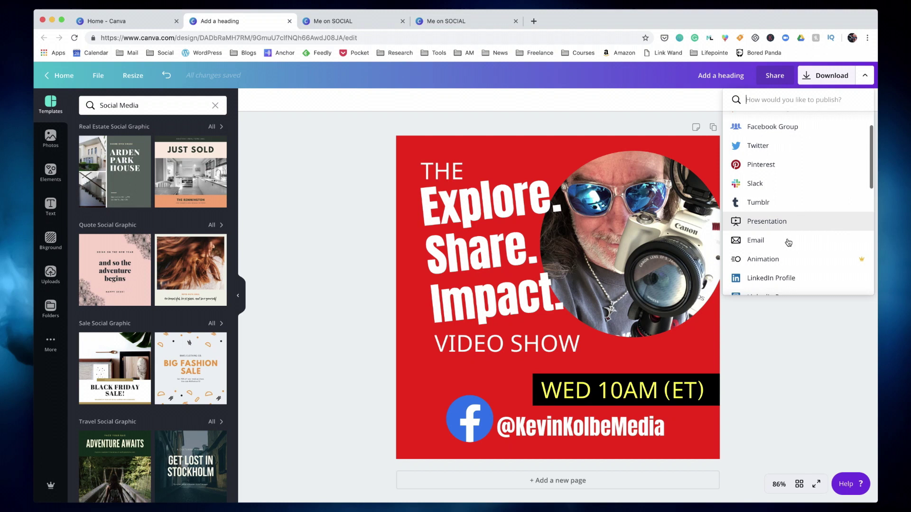
left_click(763, 259)
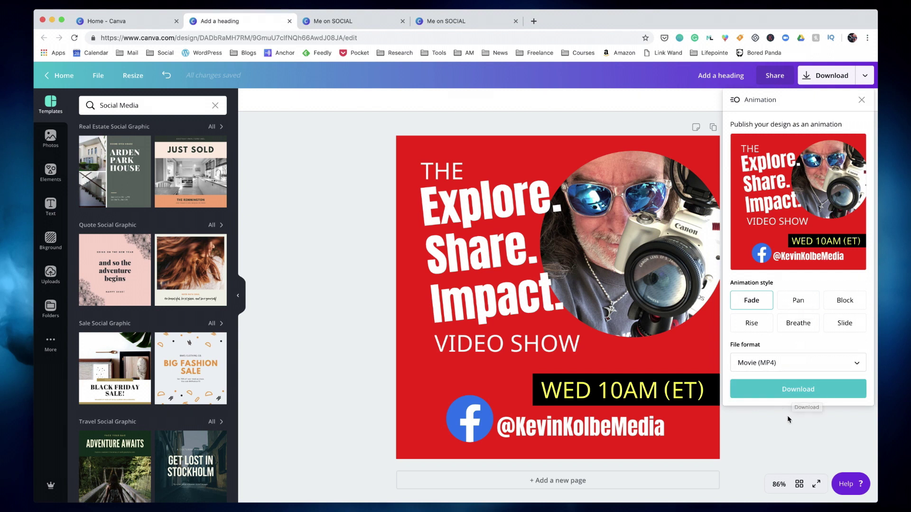
left_click(341, 241)
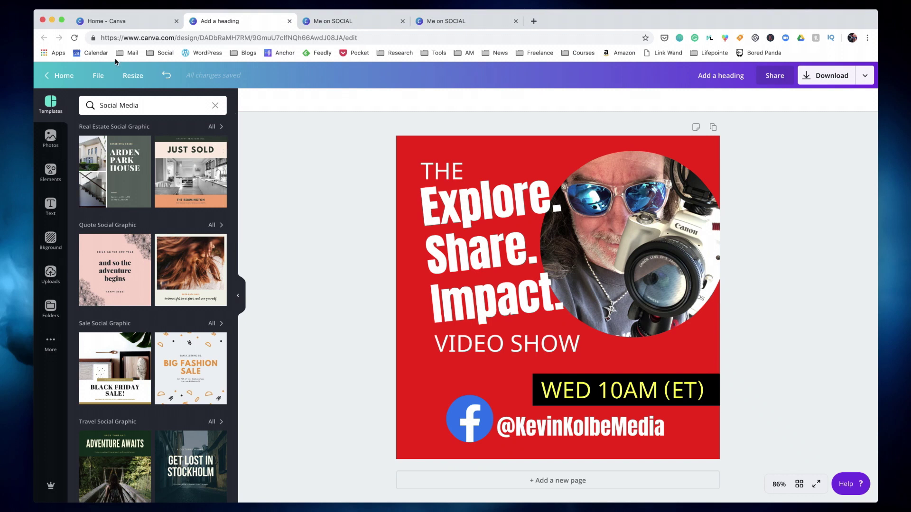
Return to the home page and browse the design types offered for creating a new design.
left_click(120, 22)
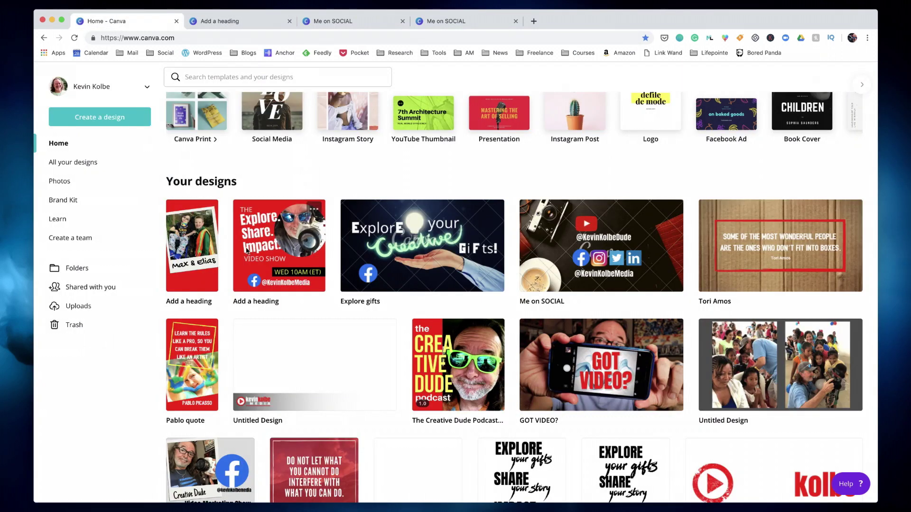
scroll(674, 237, "up", 4)
scroll(649, 245, "down", 3)
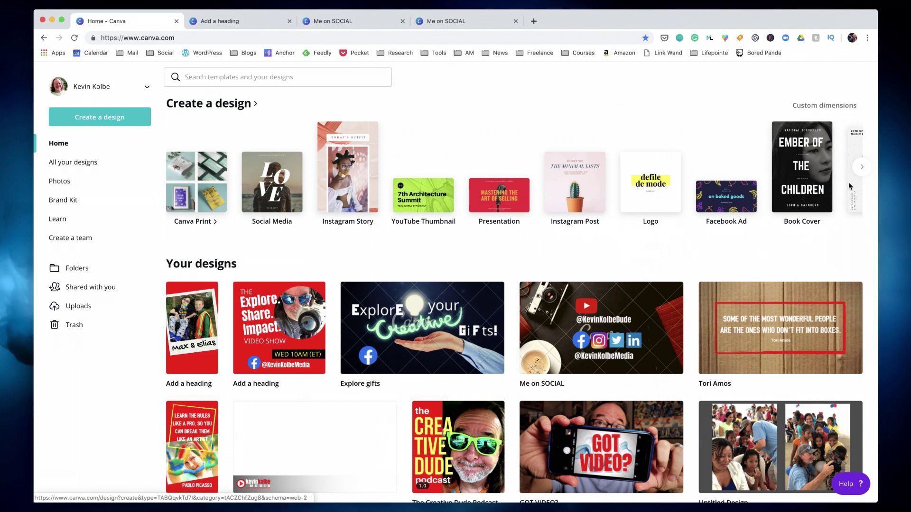
left_click(860, 168)
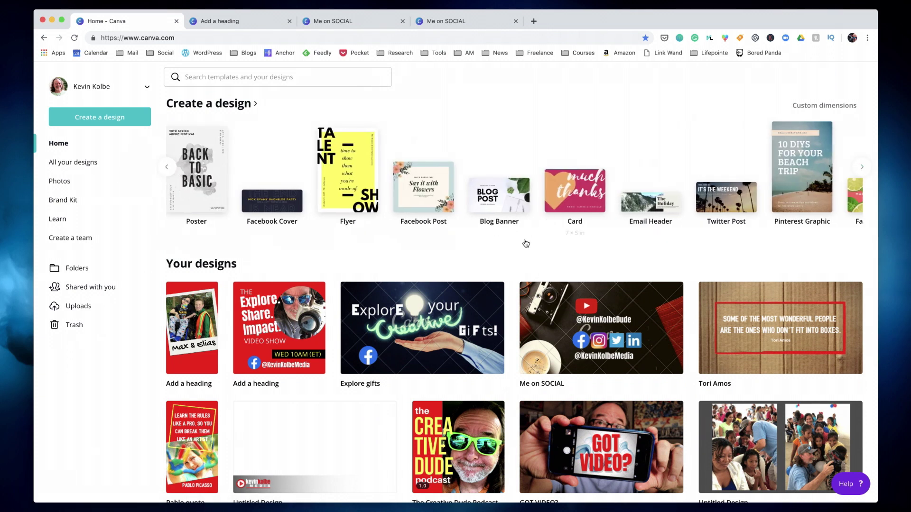
Go back to the home page from the open design's editor and look through the existing designs.
key("super+shift+h")
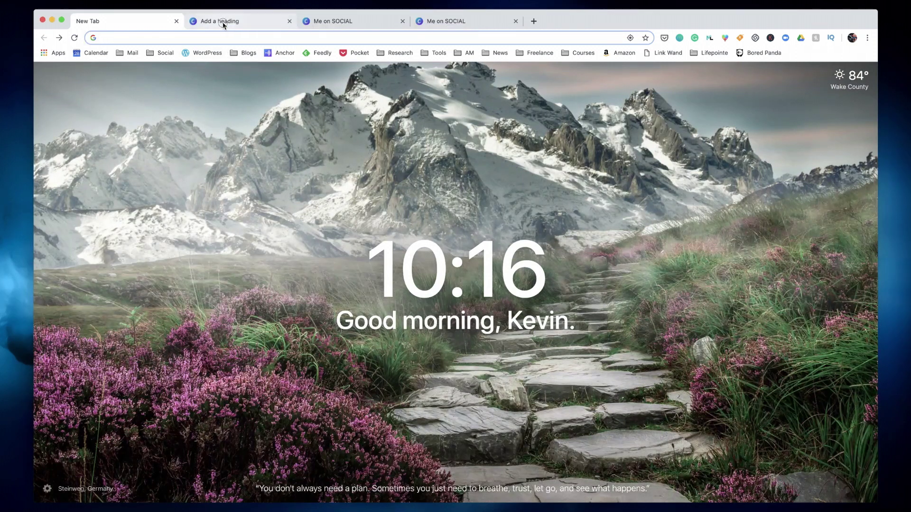
left_click(186, 22)
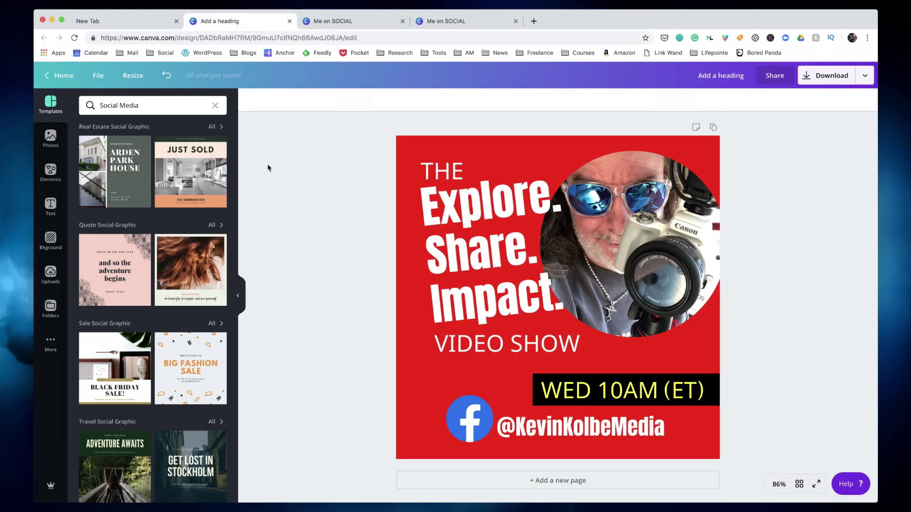
left_click(61, 76)
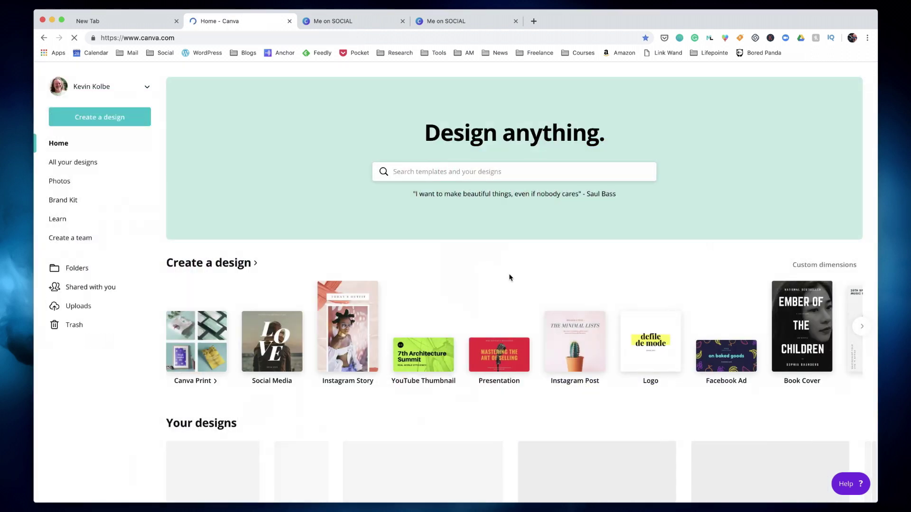
scroll(472, 287, "down", 5)
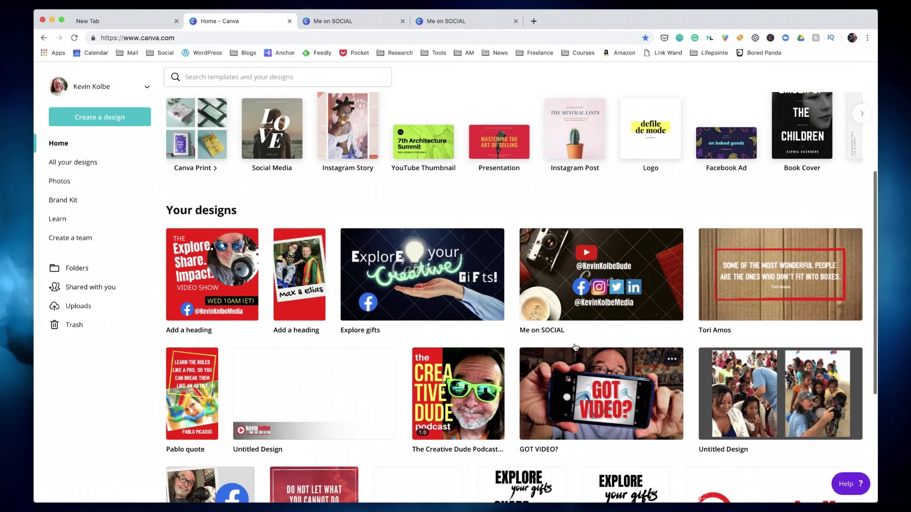
scroll(575, 347, "down", 3)
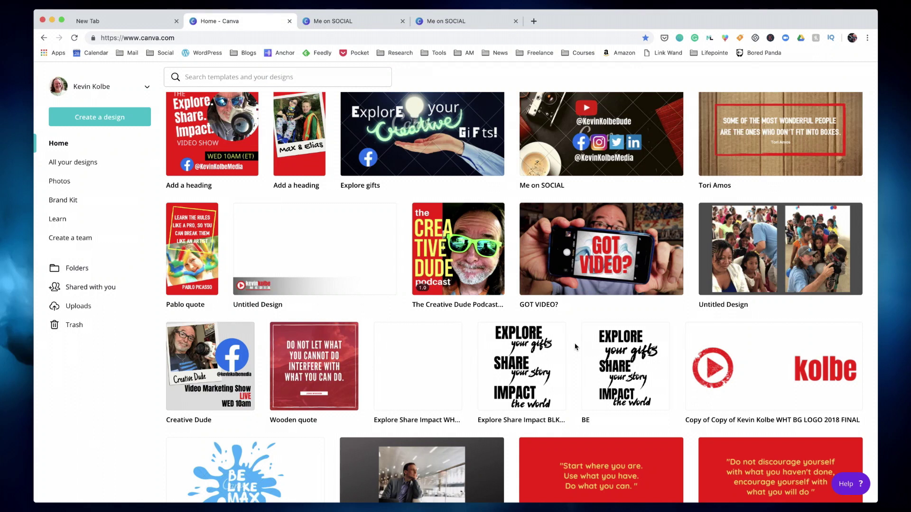
scroll(573, 345, "up", 4)
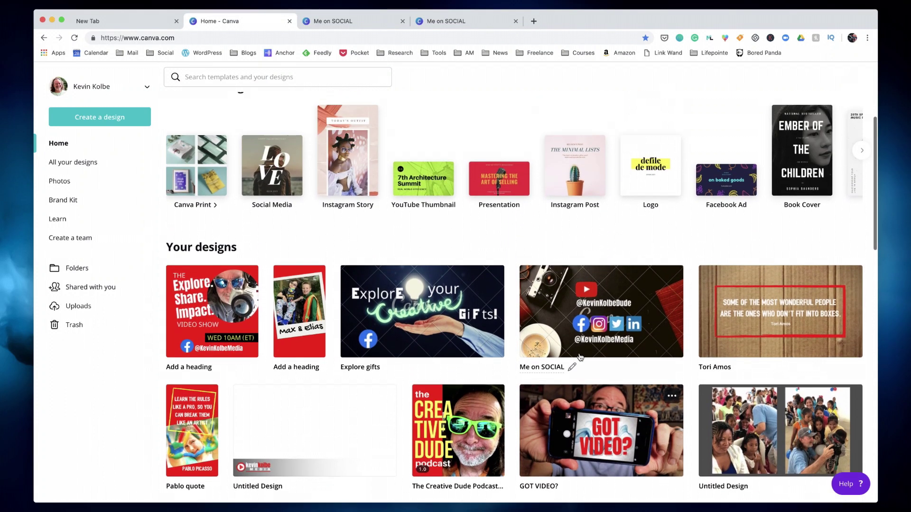
scroll(580, 356, "up", 2)
Create a new blank design using the Social Media type.
left_click(121, 117)
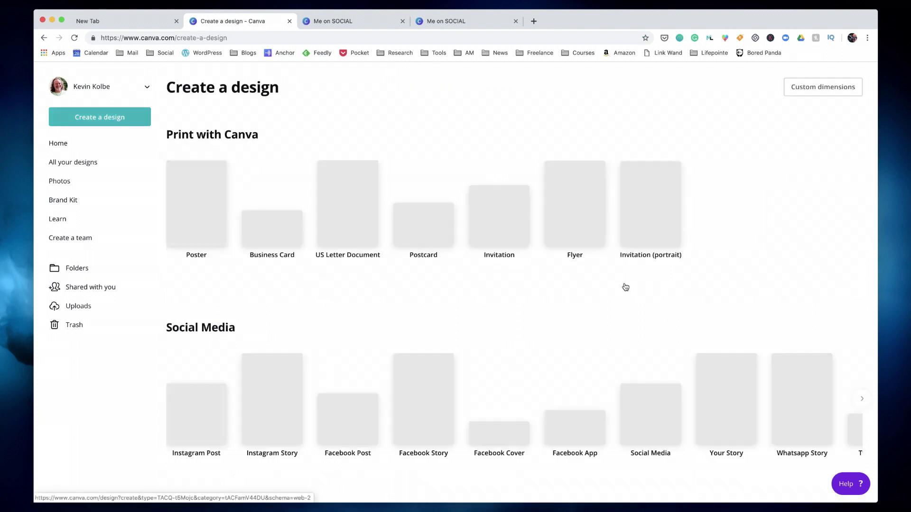
scroll(602, 298, "down", 4)
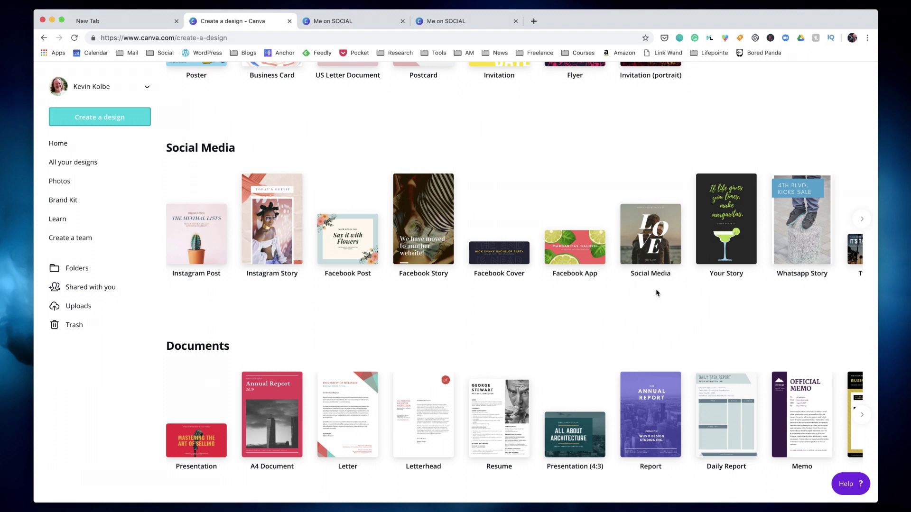
left_click(664, 249)
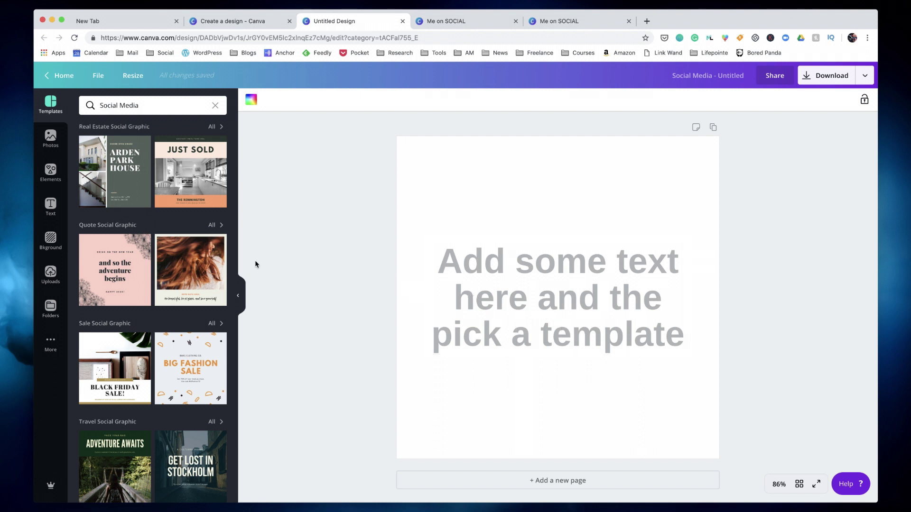
Find the "Get Lost in Stockholm" template among the Travel Social Graphic designs and apply it to the blank page.
scroll(174, 250, "down", 3)
scroll(156, 247, "down", 3)
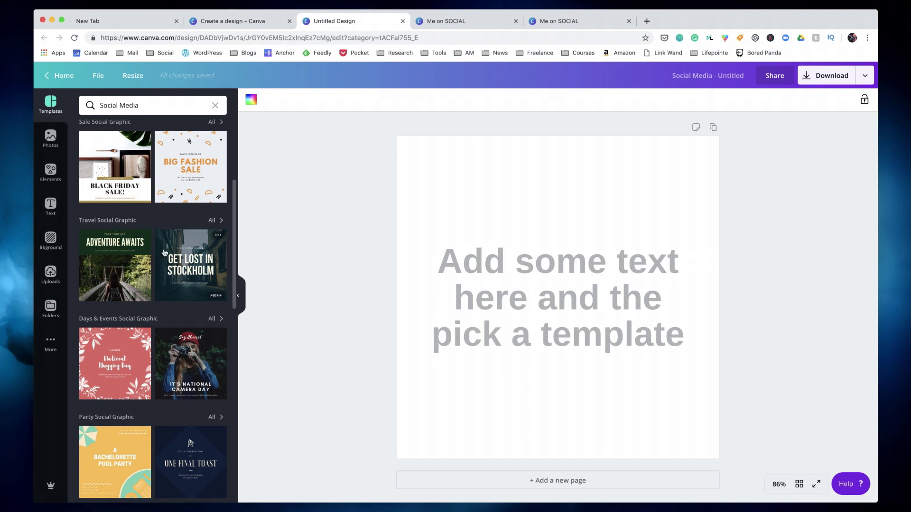
scroll(162, 247, "down", 2)
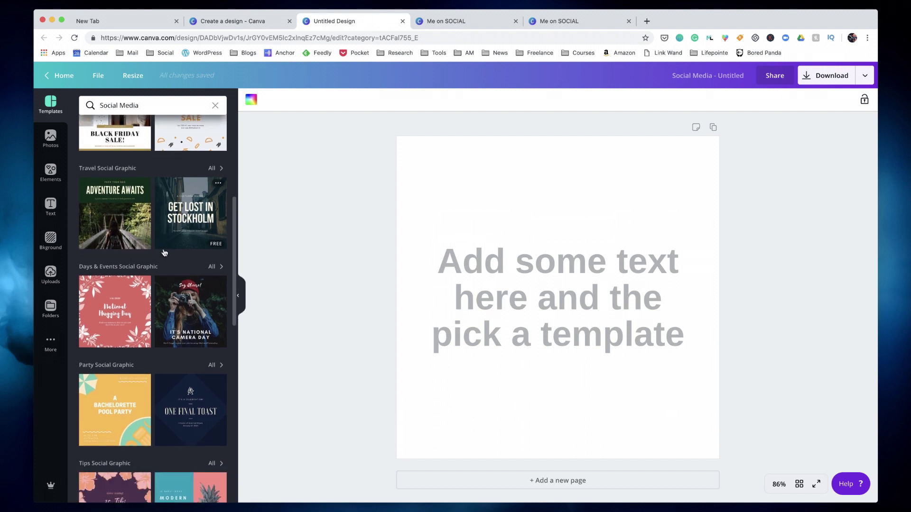
left_click(191, 219)
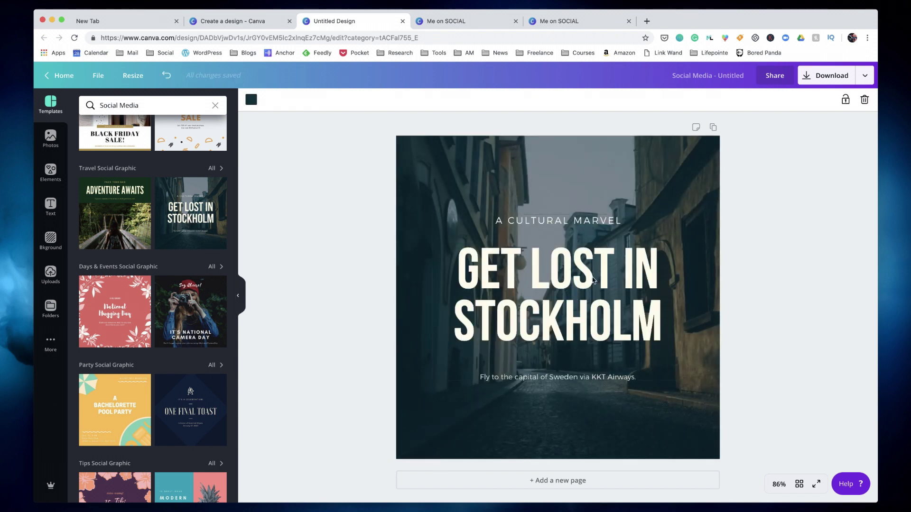
Delete the "A Cultural Marvel" line above the headline and the "Fly to the capital of Sweden via KKT Airways." line below it.
left_click(587, 221)
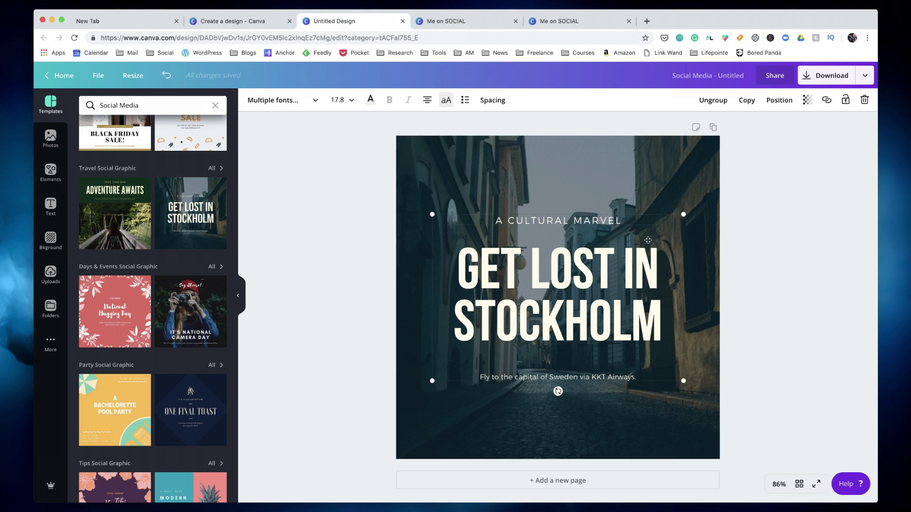
left_click_drag(622, 222, 494, 216)
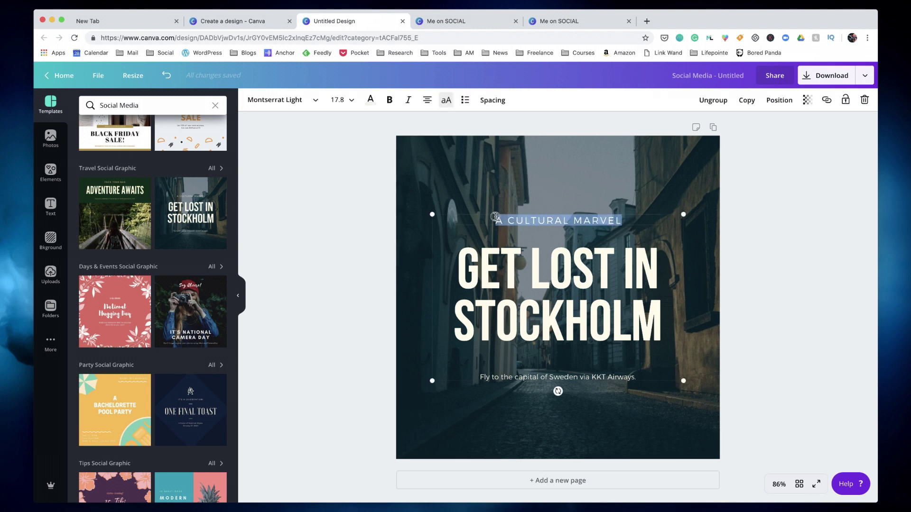
key("BackSpace")
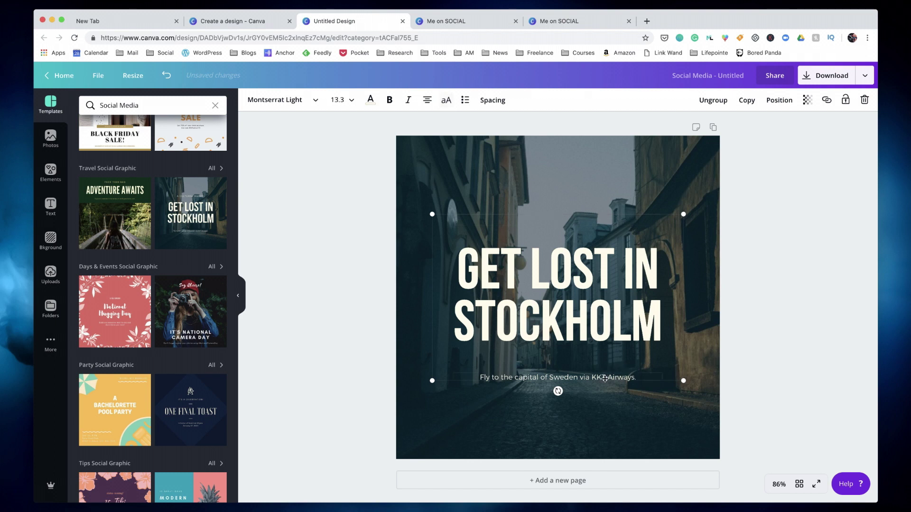
triple_click(605, 378)
key("BackSpace")
key("BackSpace")
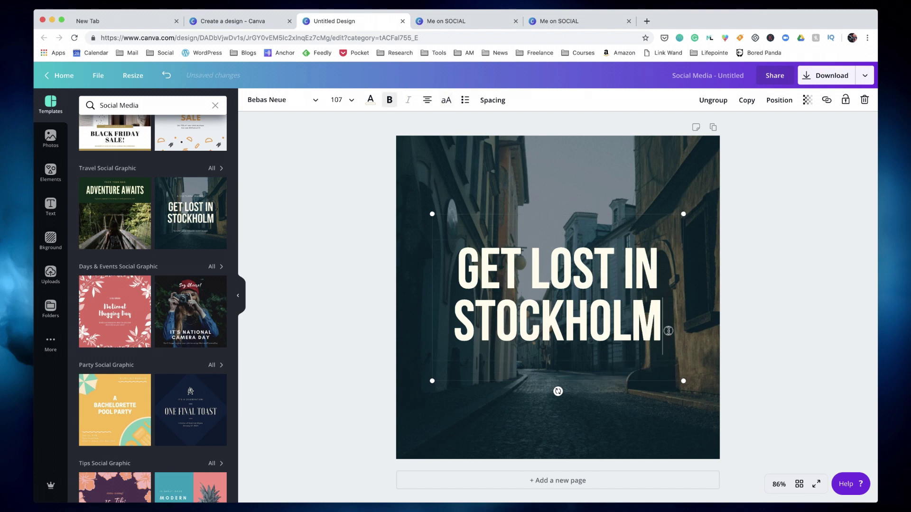
Replace the headline with "GIVE YOUR GIFTS!" on two lines, breaking after "YOUR".
left_click_drag(664, 333, 464, 276)
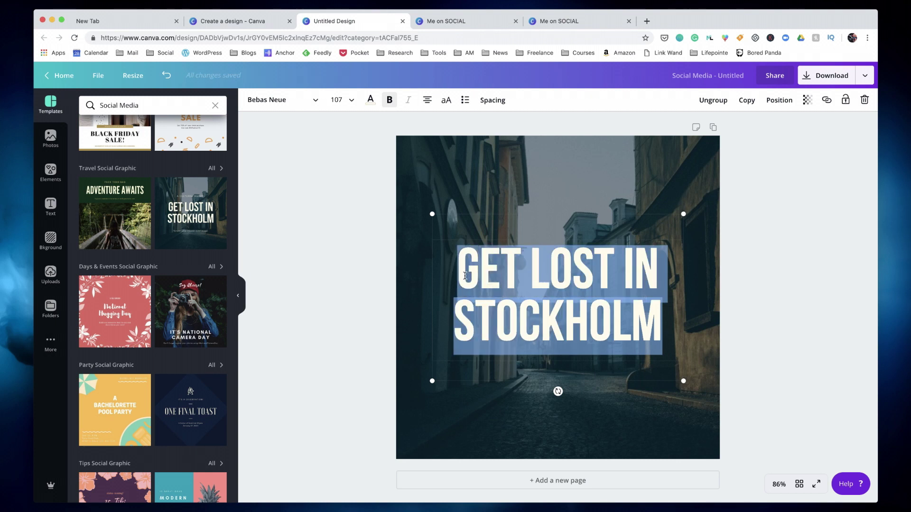
type("GIVE")
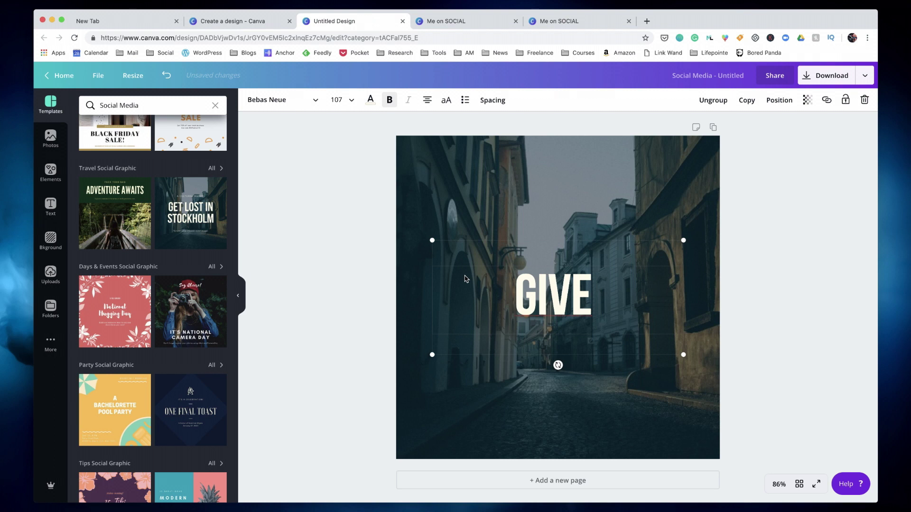
type(" YOUR")
key("Return")
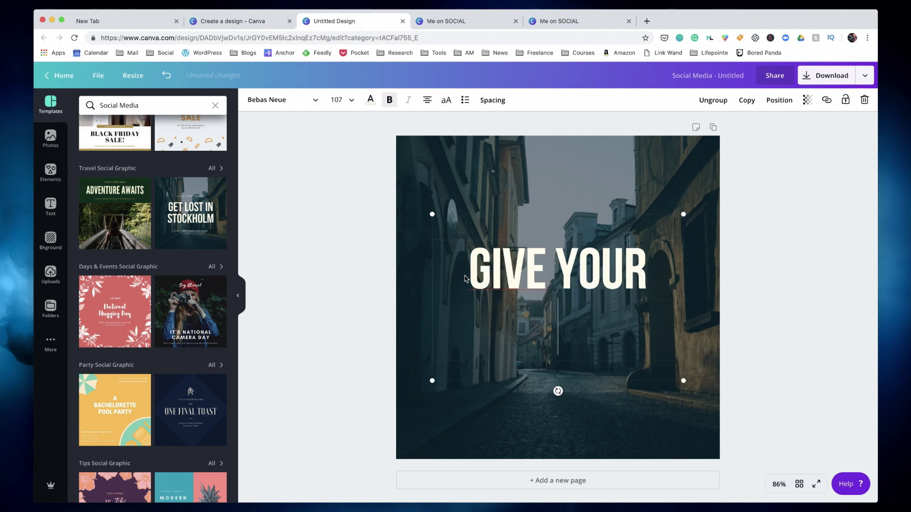
type("GIFTS")
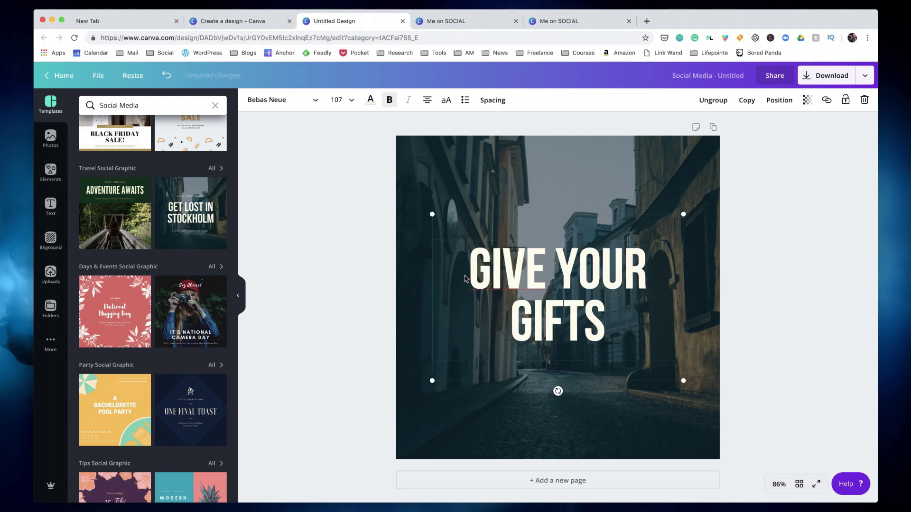
type("!")
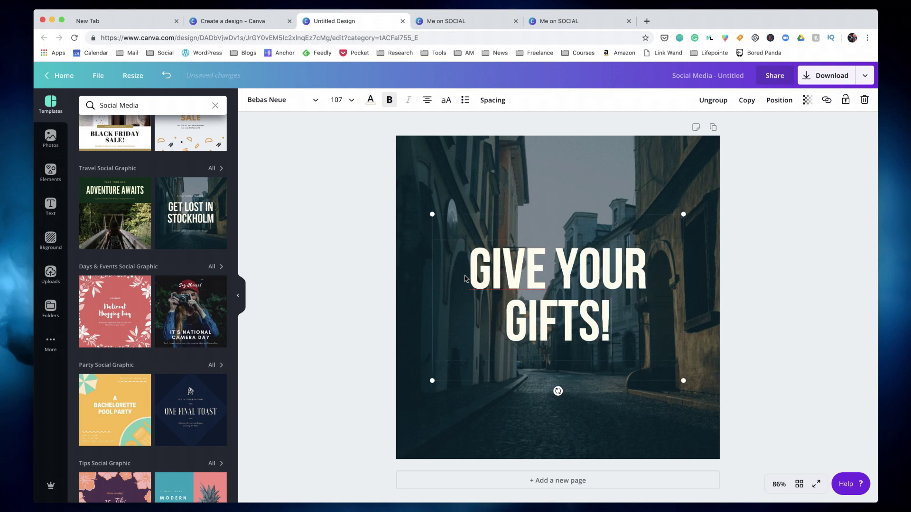
Look through the photo library for a replacement background image, using "holding hands" as the search term.
left_click(402, 157)
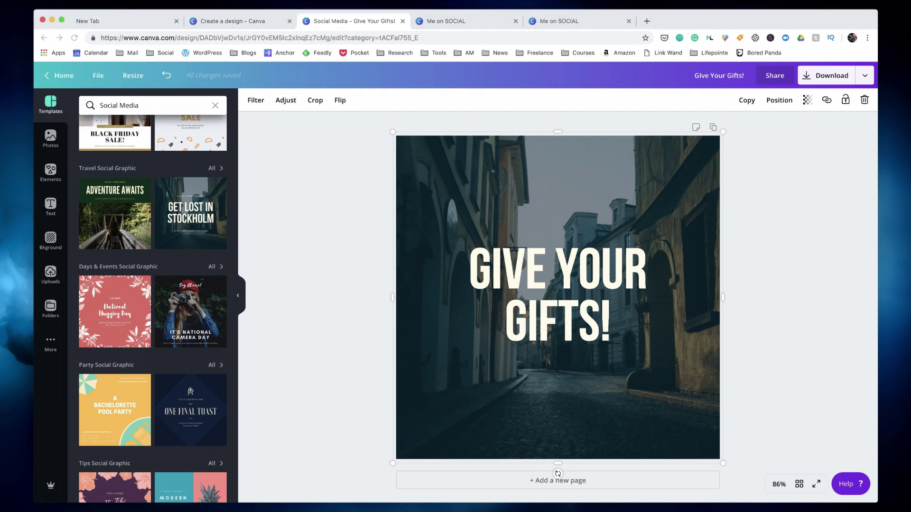
left_click(51, 137)
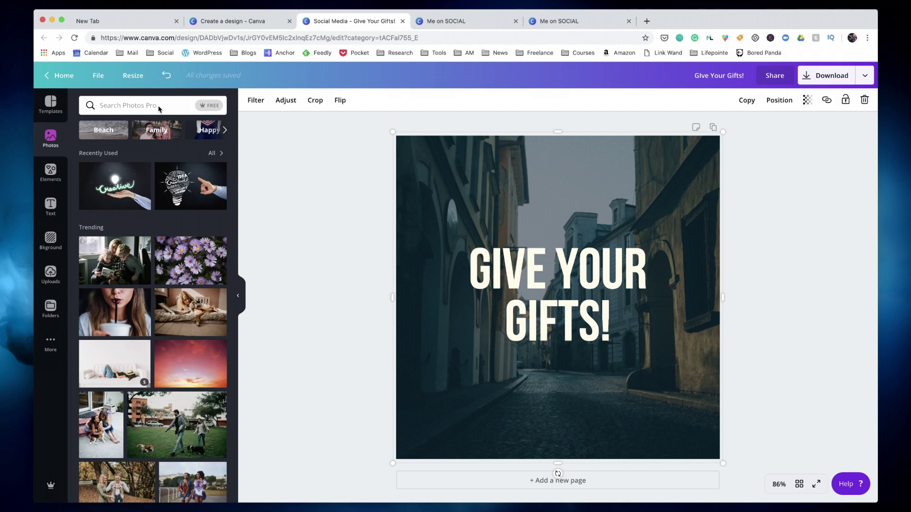
type("holding hand")
type("s")
left_click(209, 106)
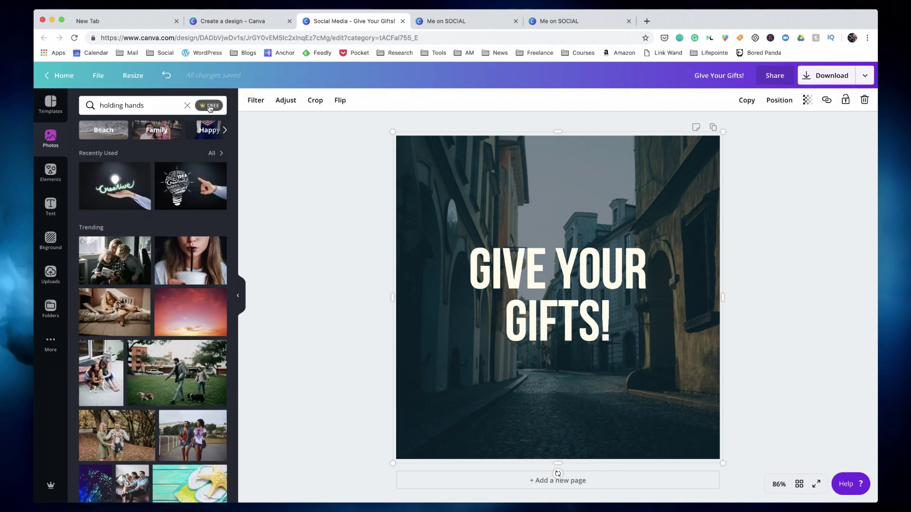
scroll(211, 264, "down", 3)
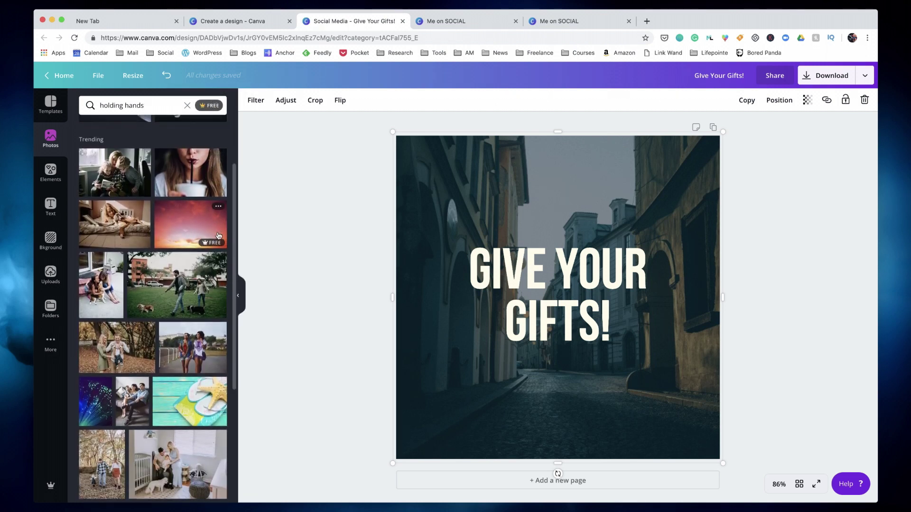
scroll(211, 264, "down", 6)
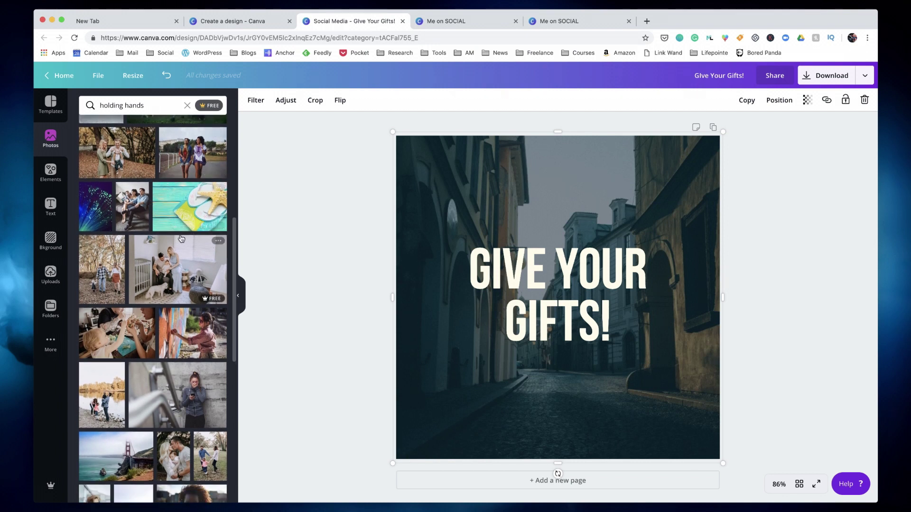
scroll(179, 236, "down", 2)
scroll(179, 237, "down", 8)
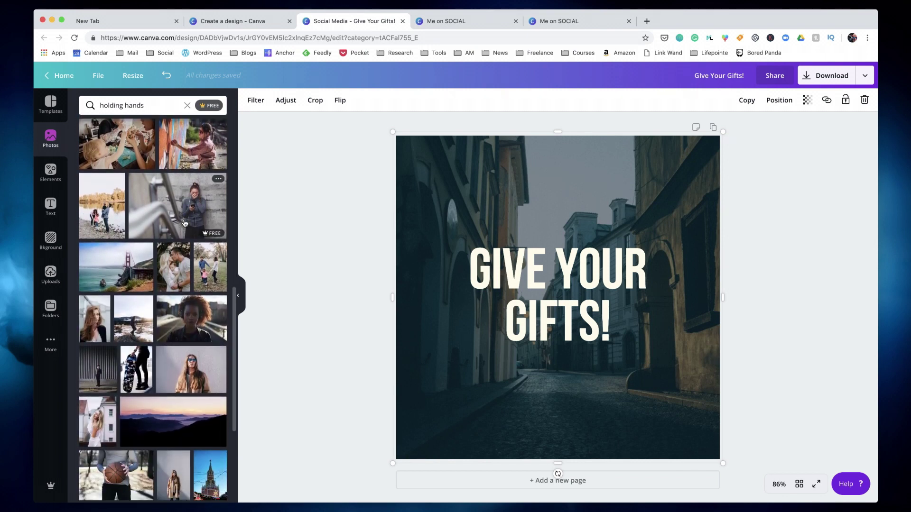
scroll(183, 219, "down", 8)
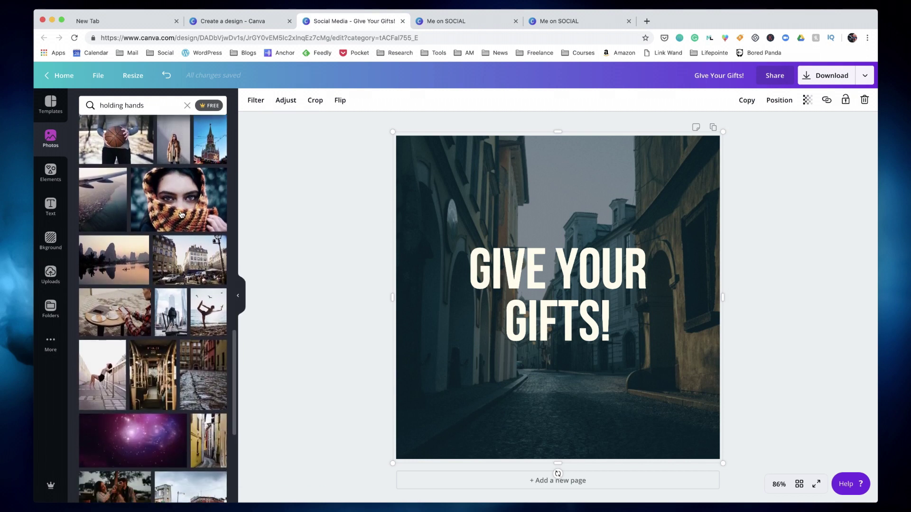
scroll(184, 266, "down", 1)
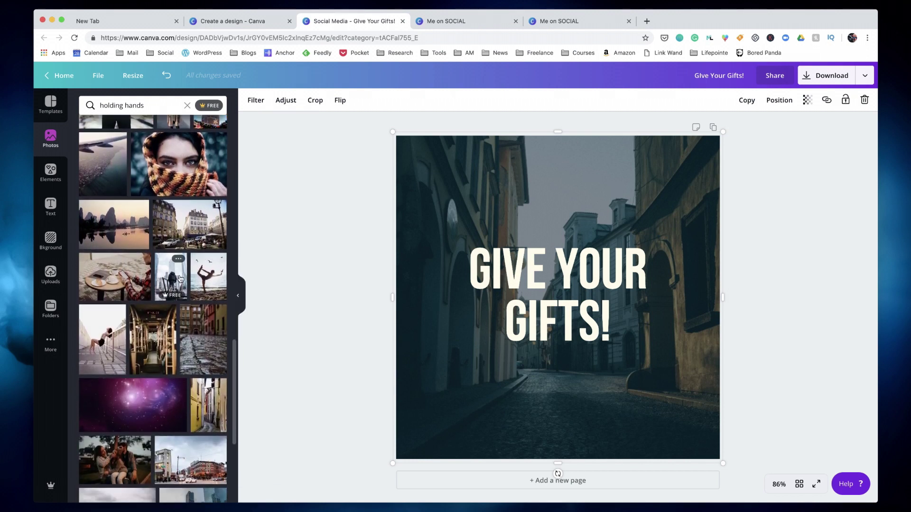
scroll(185, 270, "down", 5)
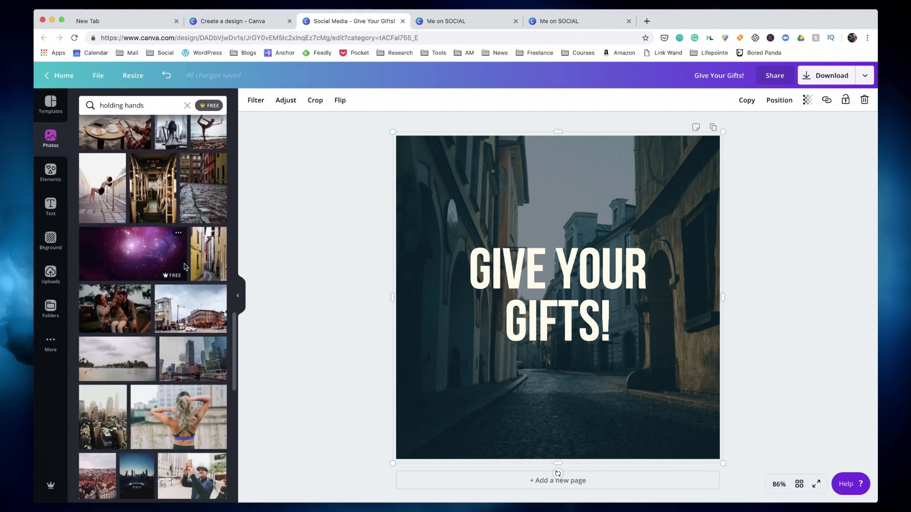
scroll(171, 272, "up", 8)
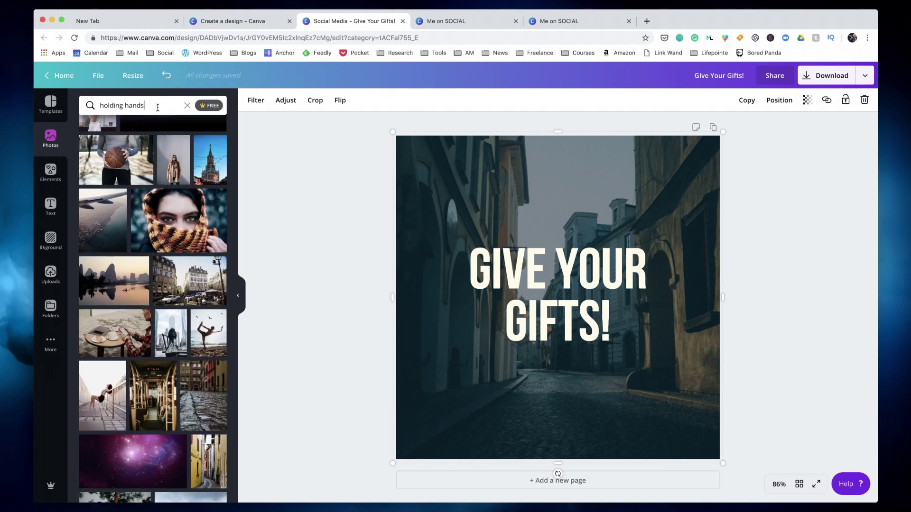
Search the photo library for "giving" and add the photo of cupped hands on a black background to the page.
triple_click(158, 107)
type("giving")
key("Return")
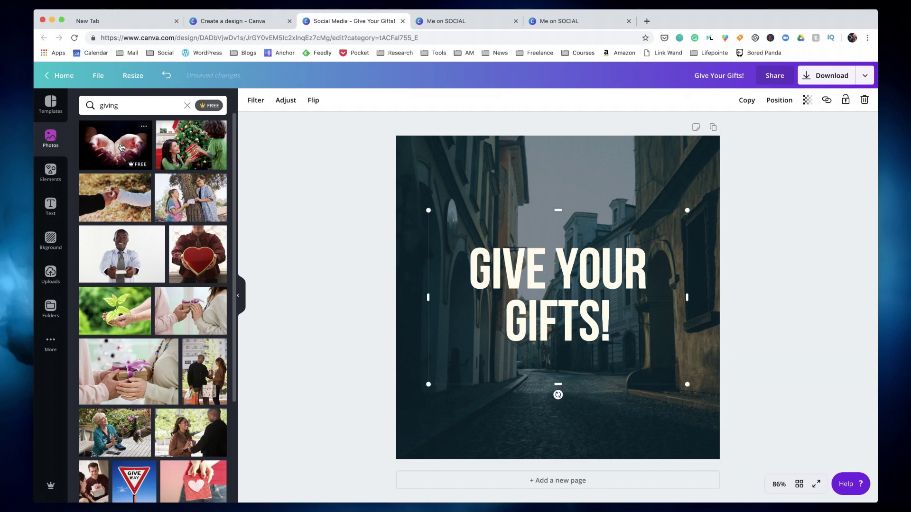
left_click(121, 147)
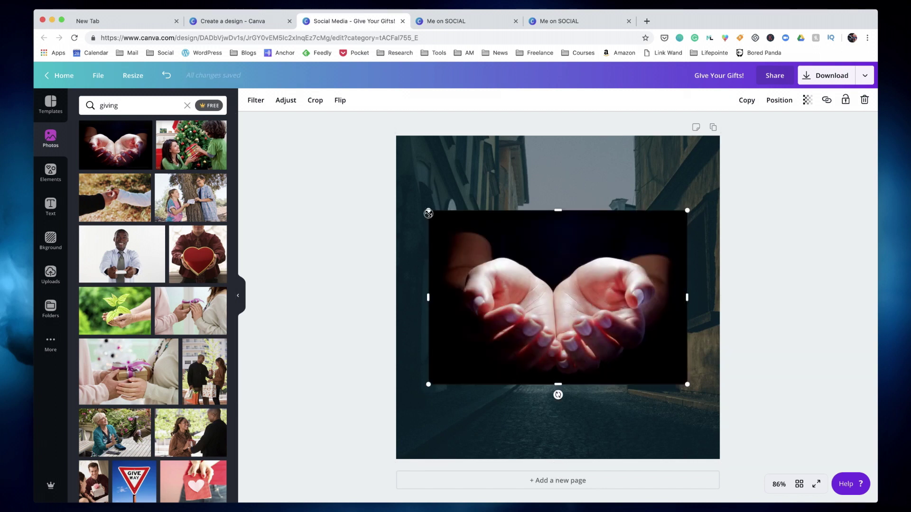
Enlarge the cupped hands photo until it covers the whole page, and place it behind the headline.
left_click_drag(428, 214, 397, 177)
left_click_drag(686, 384, 743, 414)
left_click_drag(617, 379, 613, 333)
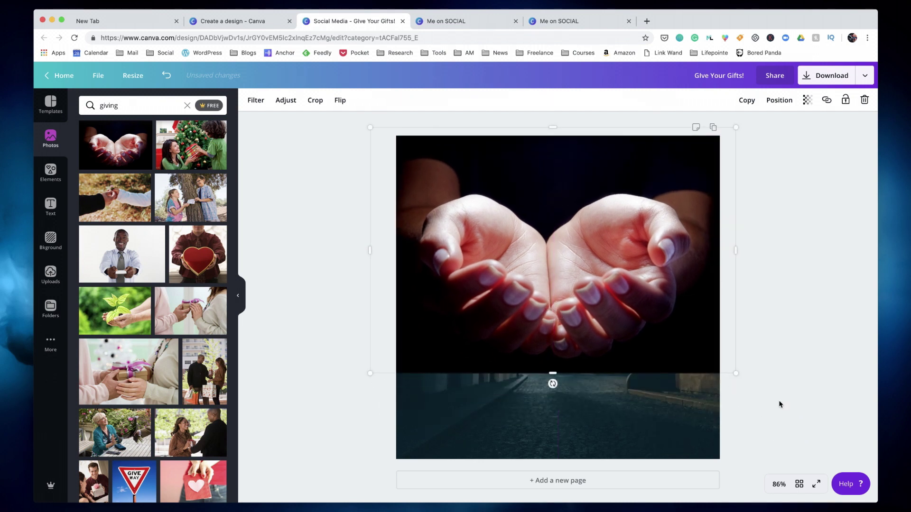
left_click_drag(735, 373, 799, 458)
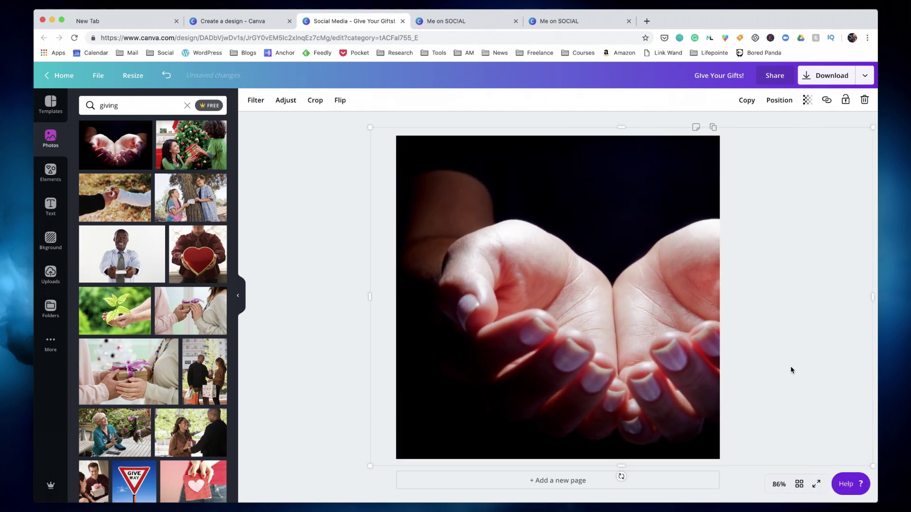
left_click(791, 368)
mouse_move(701, 328)
left_mouse_down()
mouse_move(674, 328)
mouse_move(701, 328)
left_mouse_up()
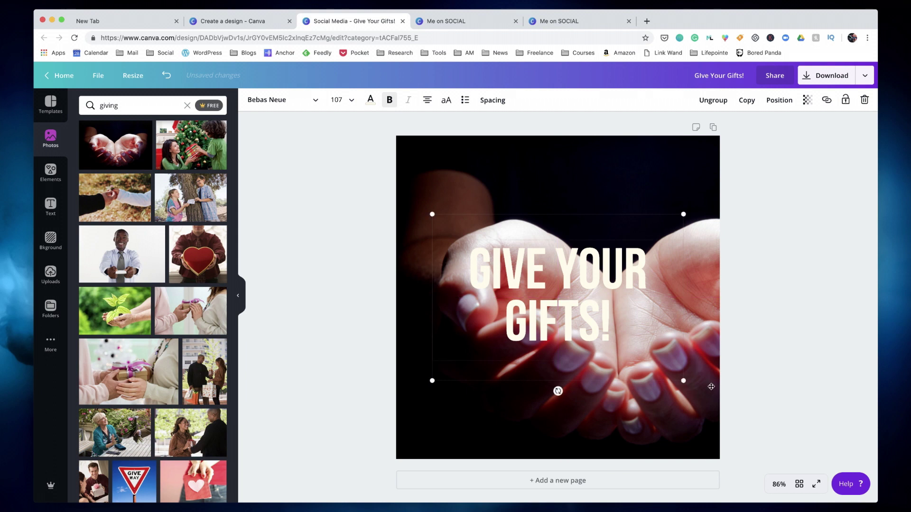
Reposition the cupped hands photo within its crop so both hands are centered on the page, and apply the crop.
left_click(702, 435)
left_click(674, 119)
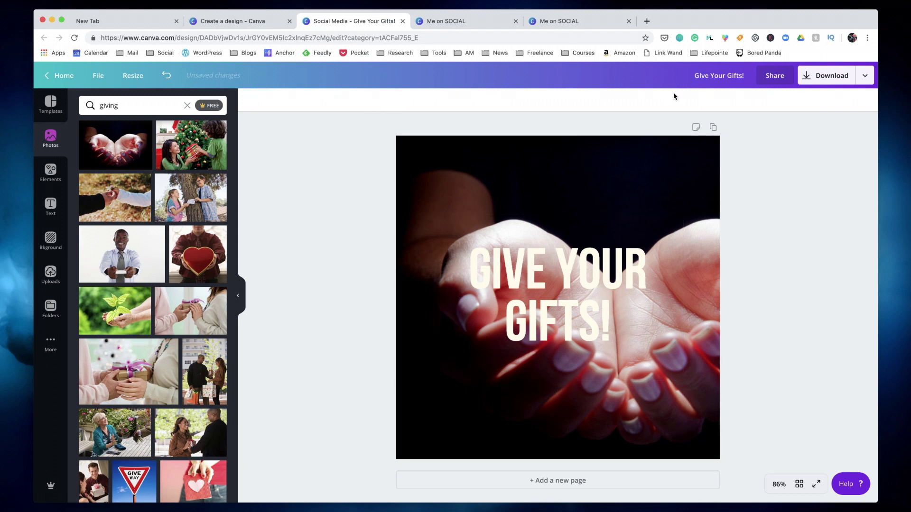
left_click(595, 171)
left_click(529, 292)
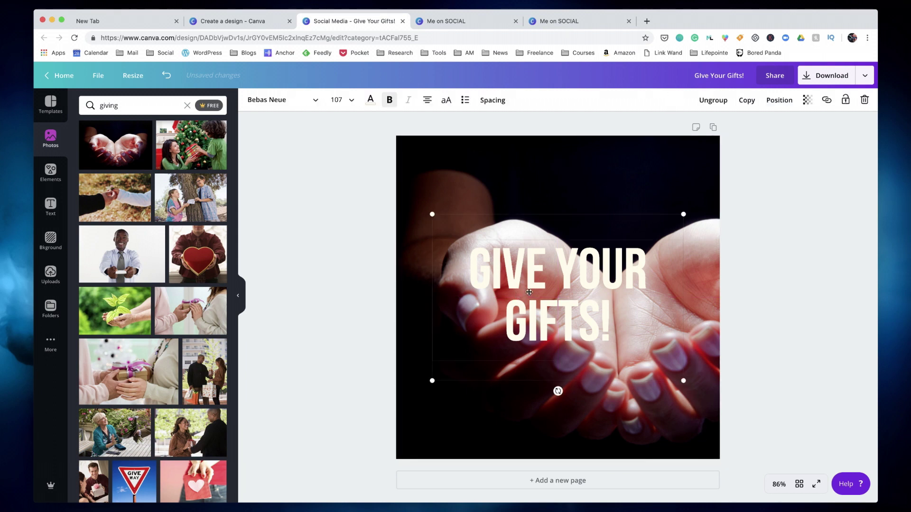
double_click(416, 157)
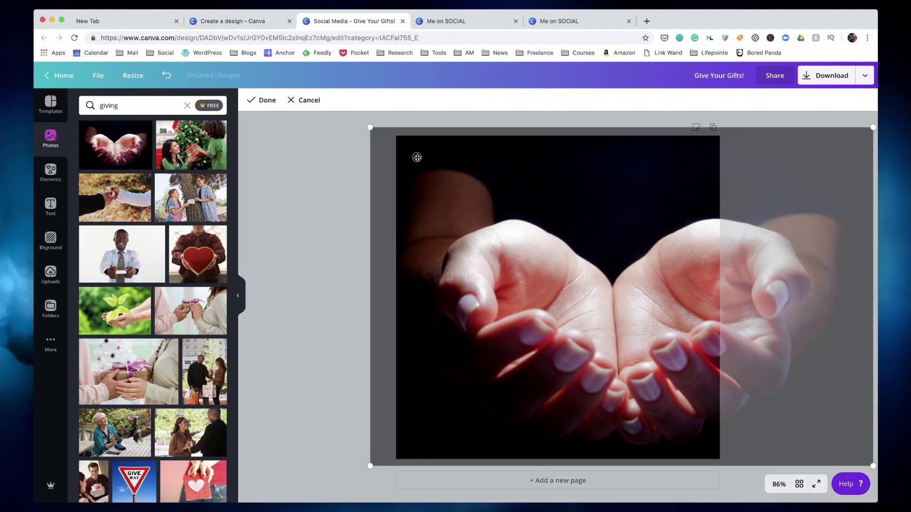
left_click_drag(417, 157, 366, 149)
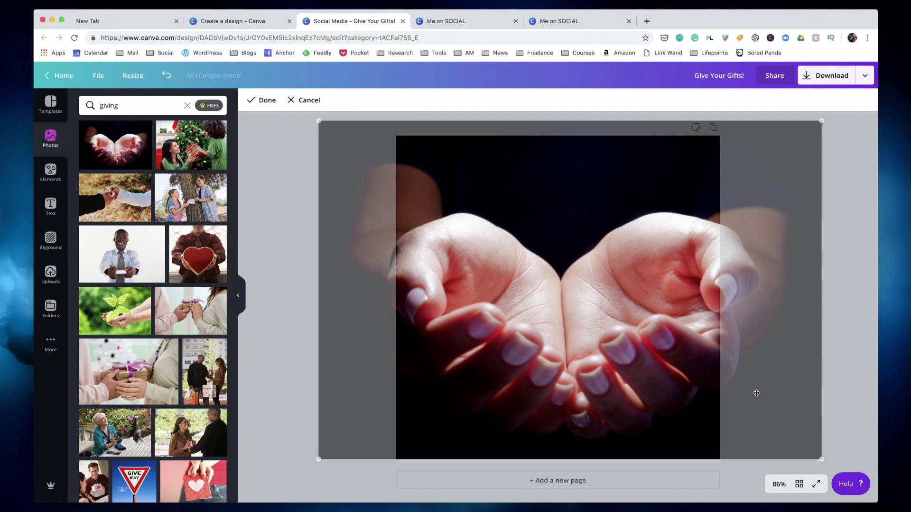
left_click(261, 100)
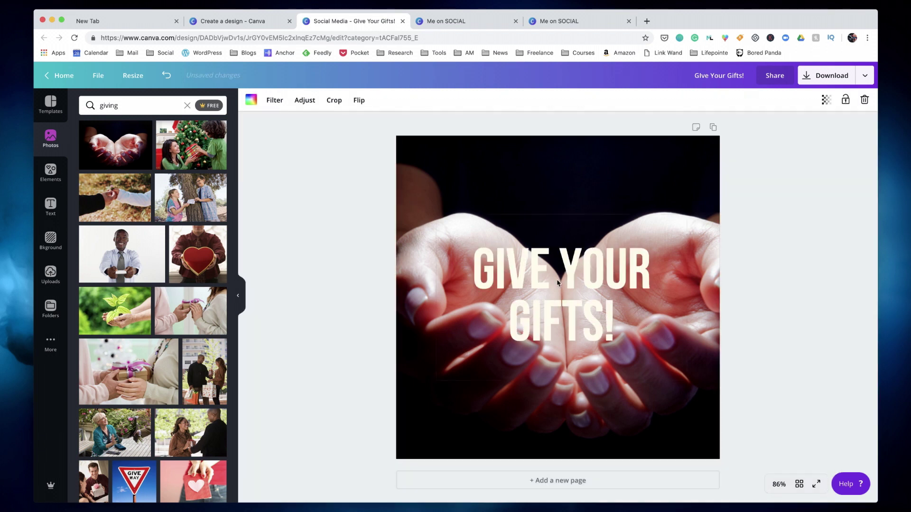
Scale the headline text group down to font size 97.9 and center it over the cupped hands.
left_click_drag(577, 289, 584, 276)
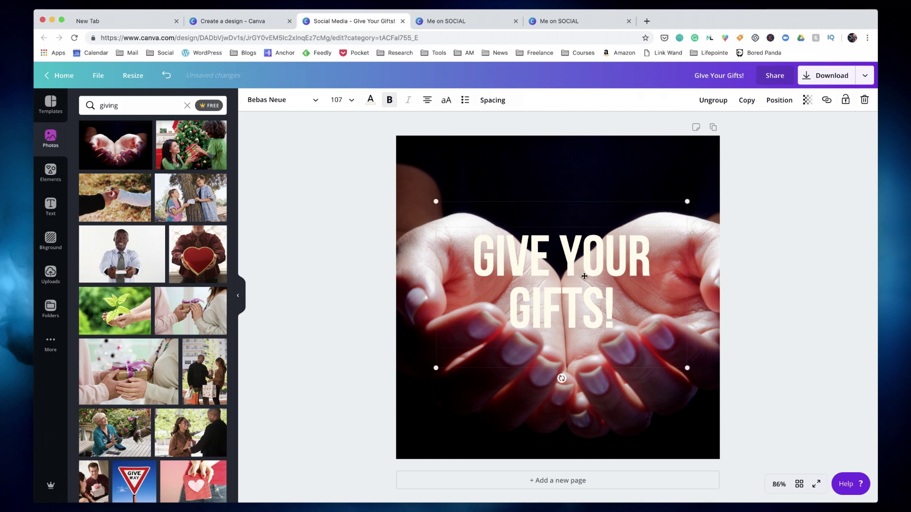
left_click_drag(686, 371, 663, 368)
left_click_drag(560, 304, 535, 323)
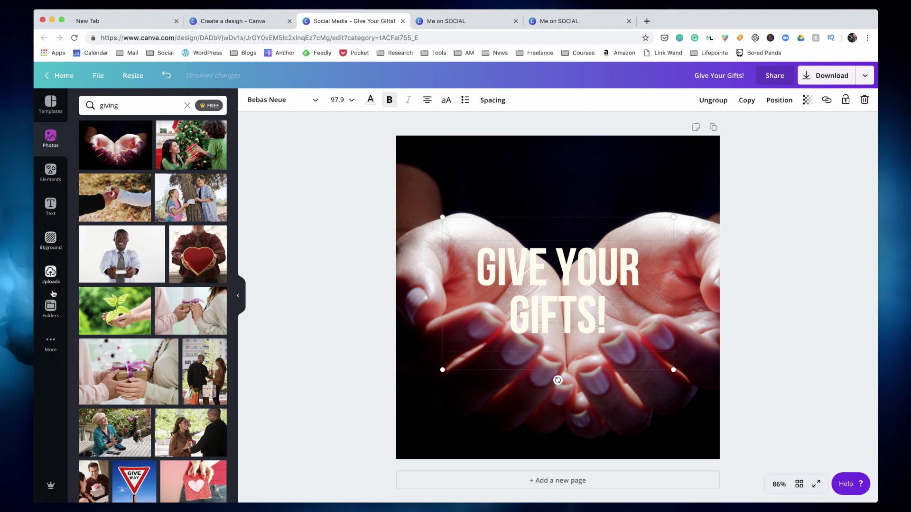
Add the uploaded media logo with the red play symbol near the page's lower edge, and move the headline group slightly up above it.
left_click(51, 275)
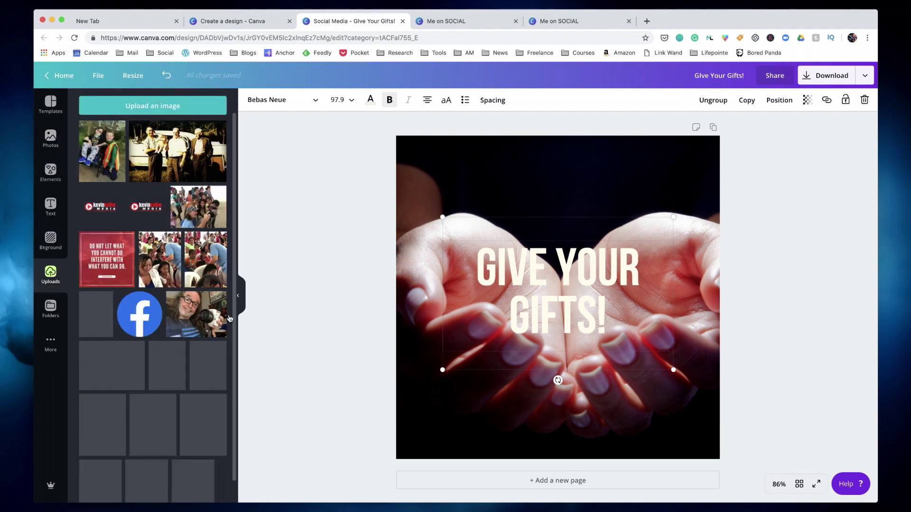
scroll(187, 319, "down", 1)
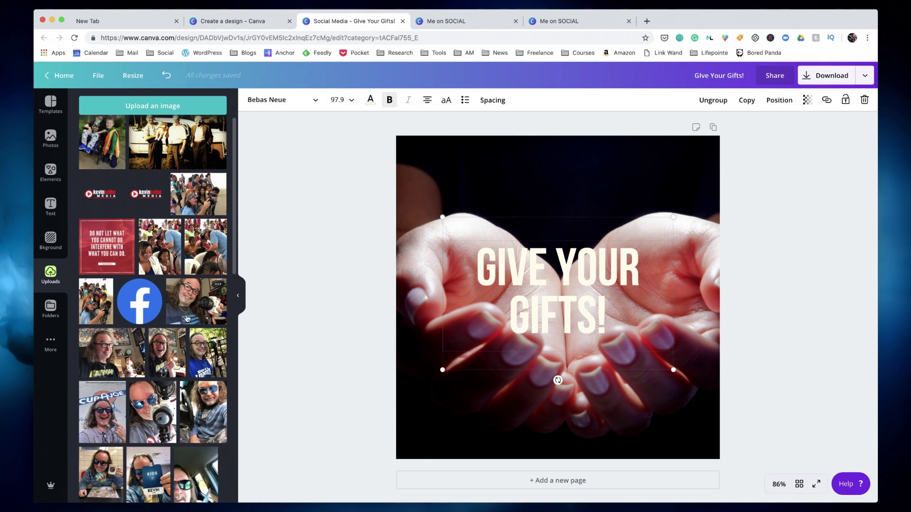
left_click(147, 193)
left_click_drag(621, 307, 618, 413)
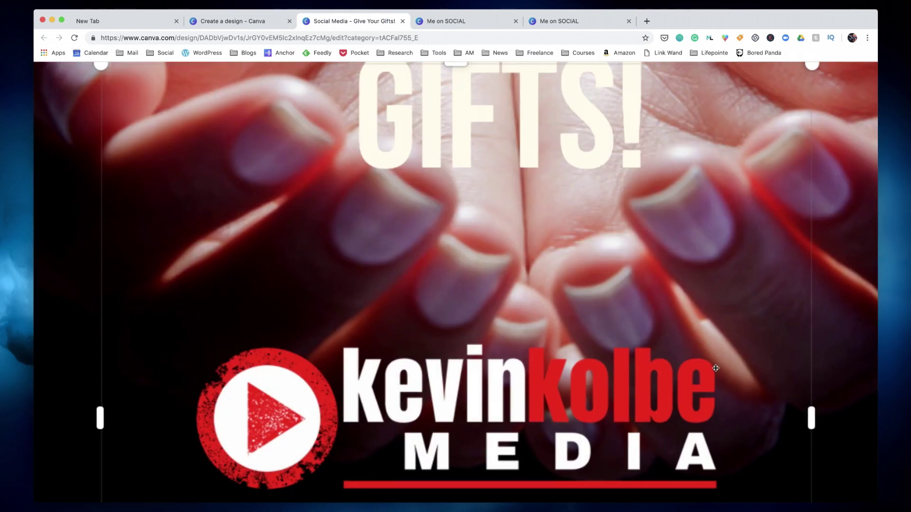
scroll(715, 368, "down", 1)
scroll(715, 368, "up", 4)
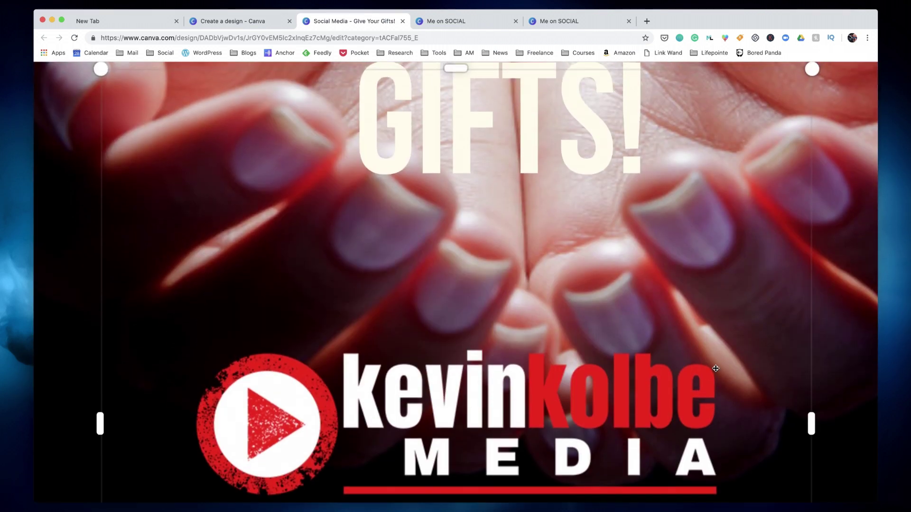
scroll(717, 368, "down", 1)
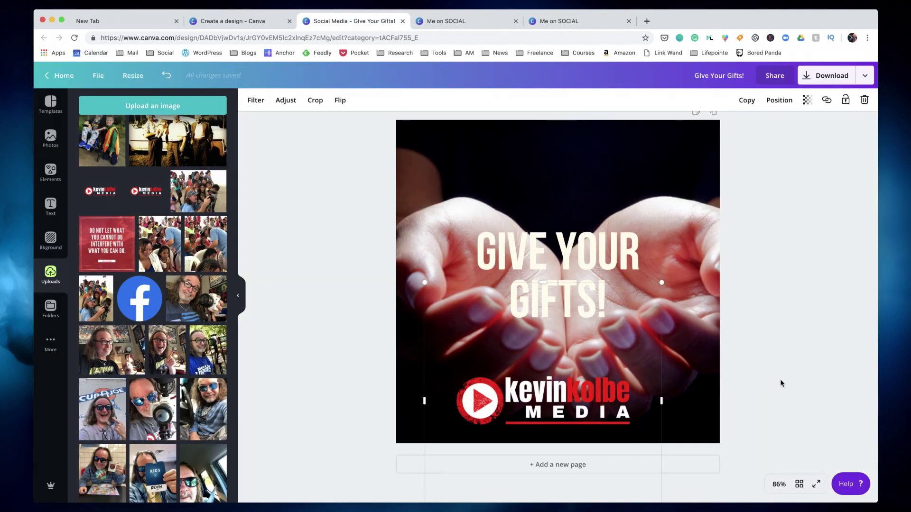
left_click_drag(531, 261, 528, 232)
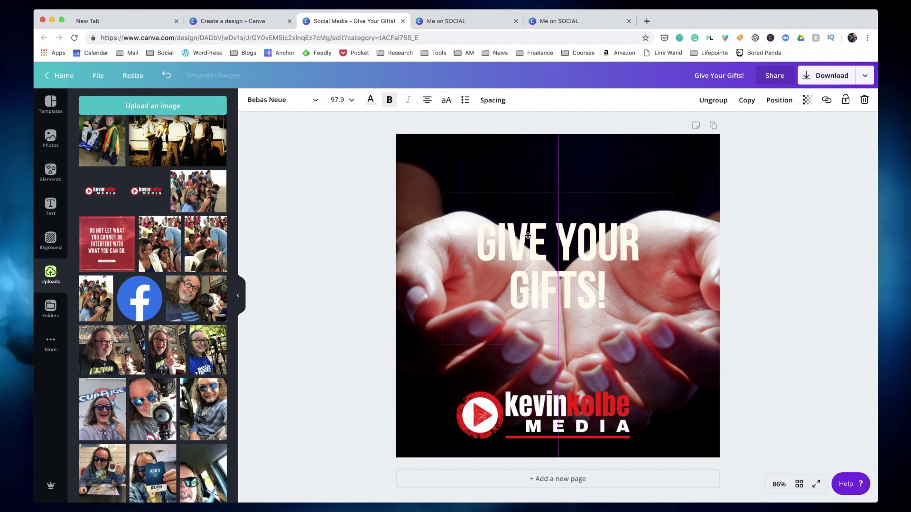
Open the Animation publishing option for the "Give Your Gifts!" design.
double_click(721, 75)
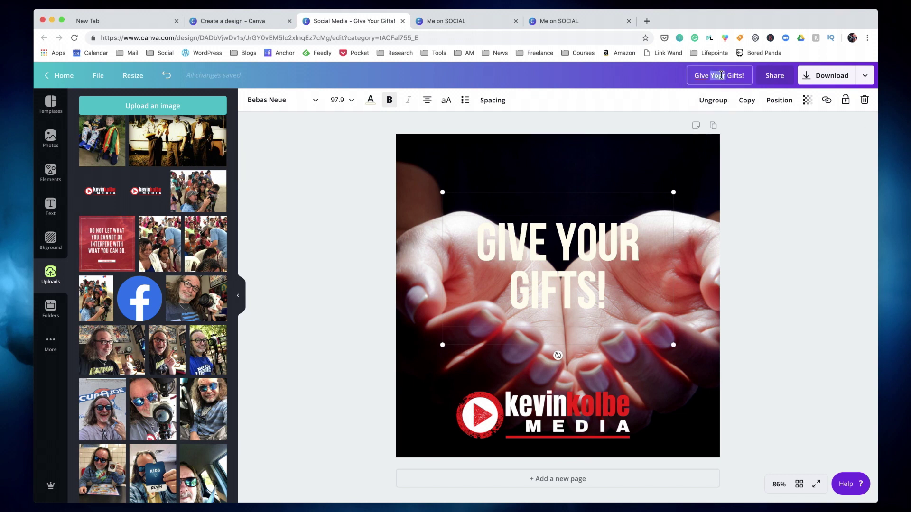
left_click(862, 77)
scroll(782, 250, "down", 1)
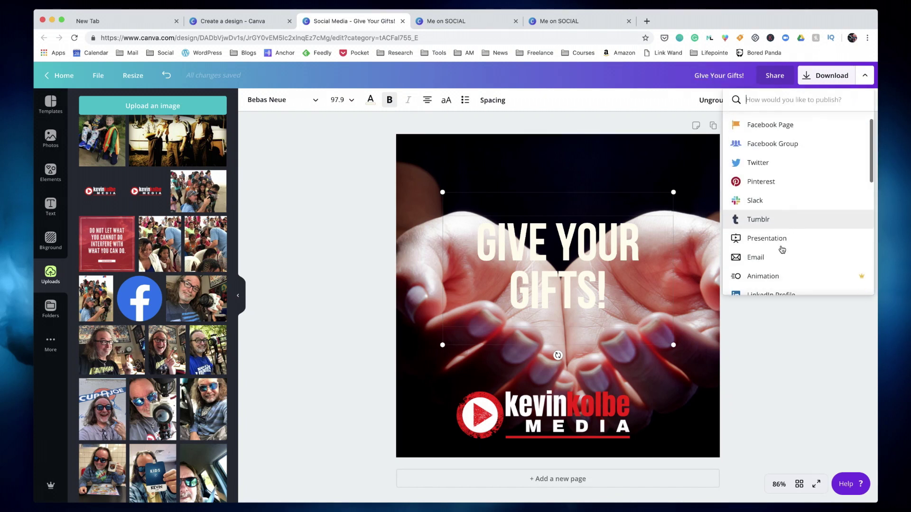
left_click(773, 269)
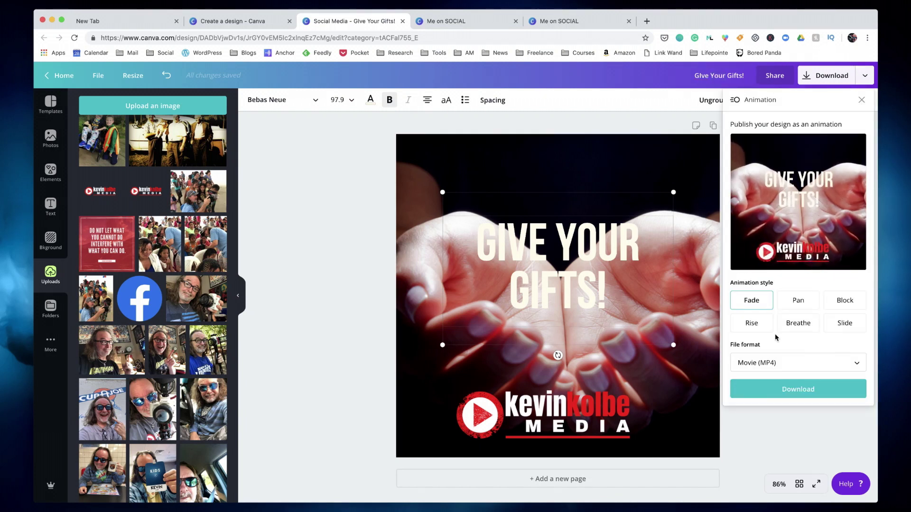
Preview the Pan and Block animation styles, then download the design with the Rise style as a Movie (MP4).
left_click(796, 306)
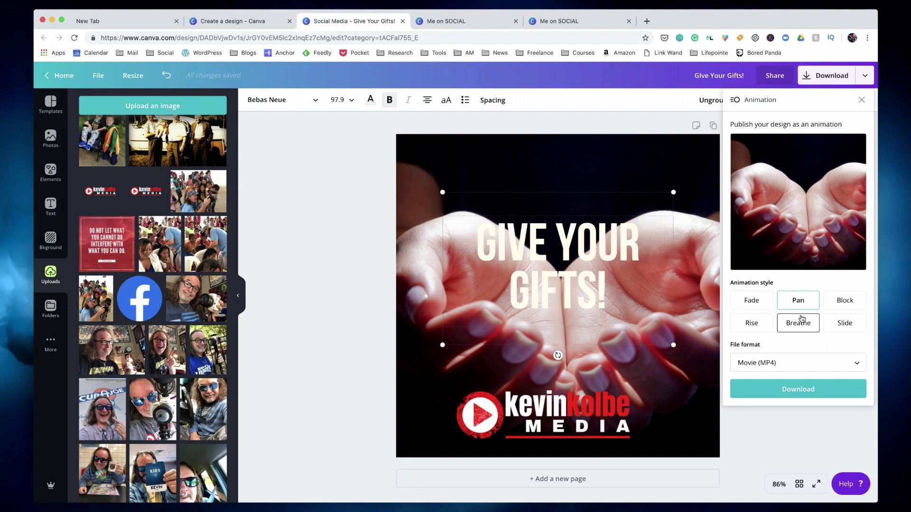
left_click(845, 309)
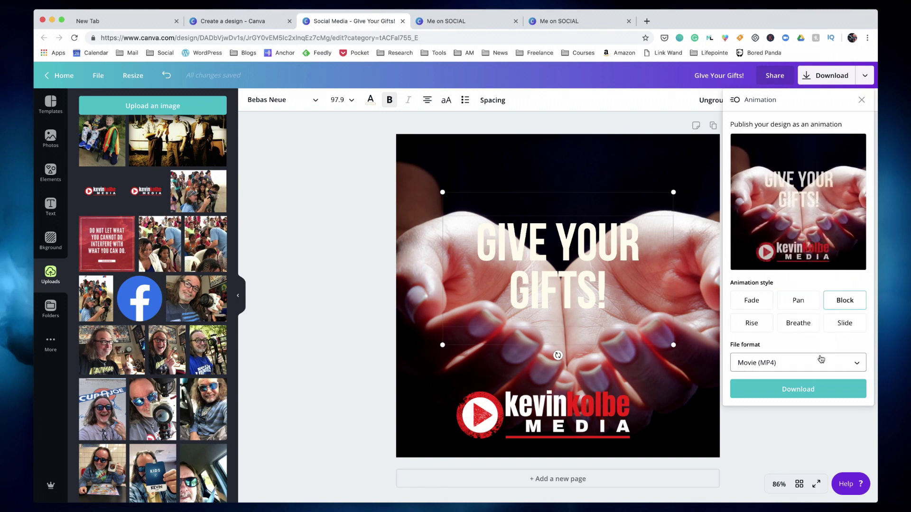
left_click(752, 324)
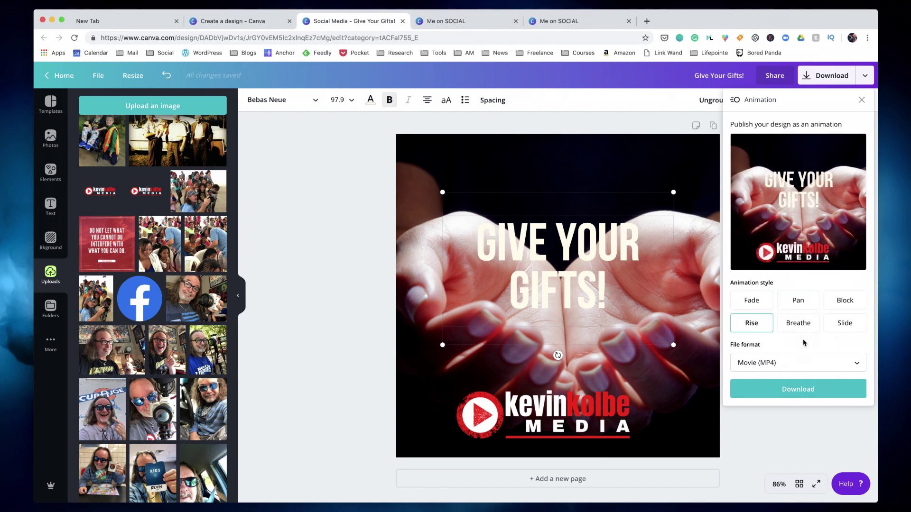
left_click(797, 390)
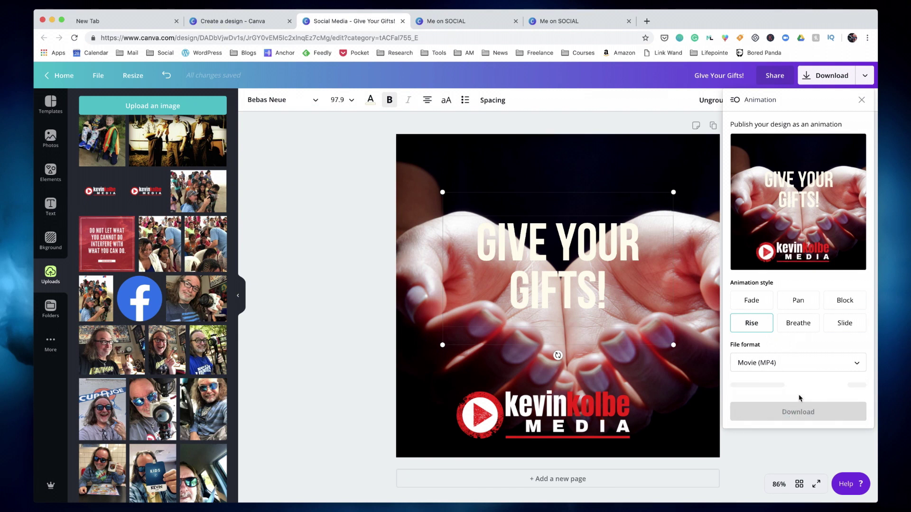